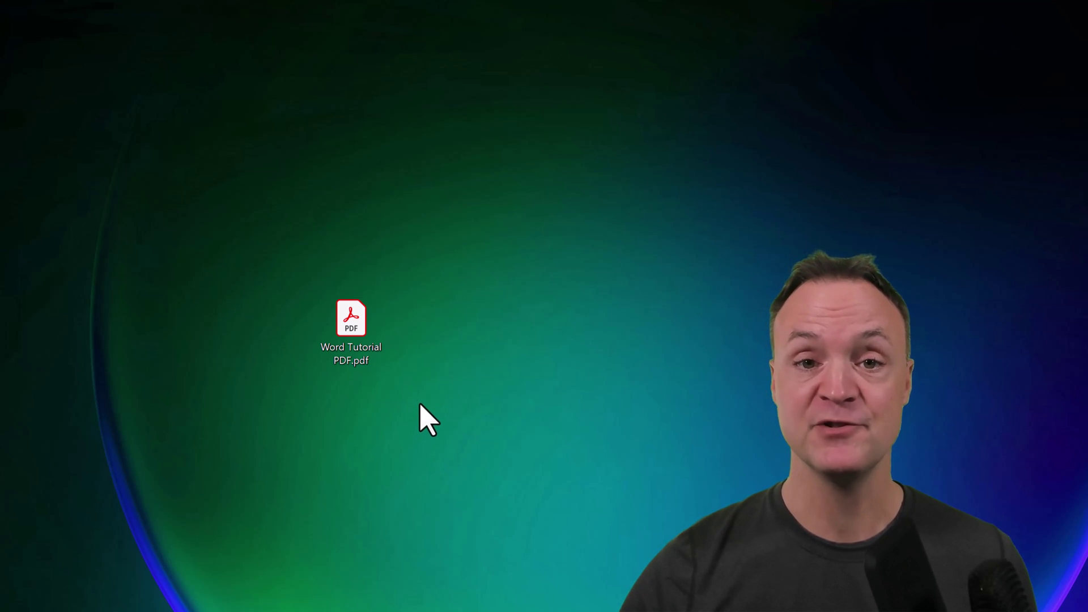
Step: Select the Word Tutorial PDF.pdf icon on the Windows desktop
left_click(400, 394)
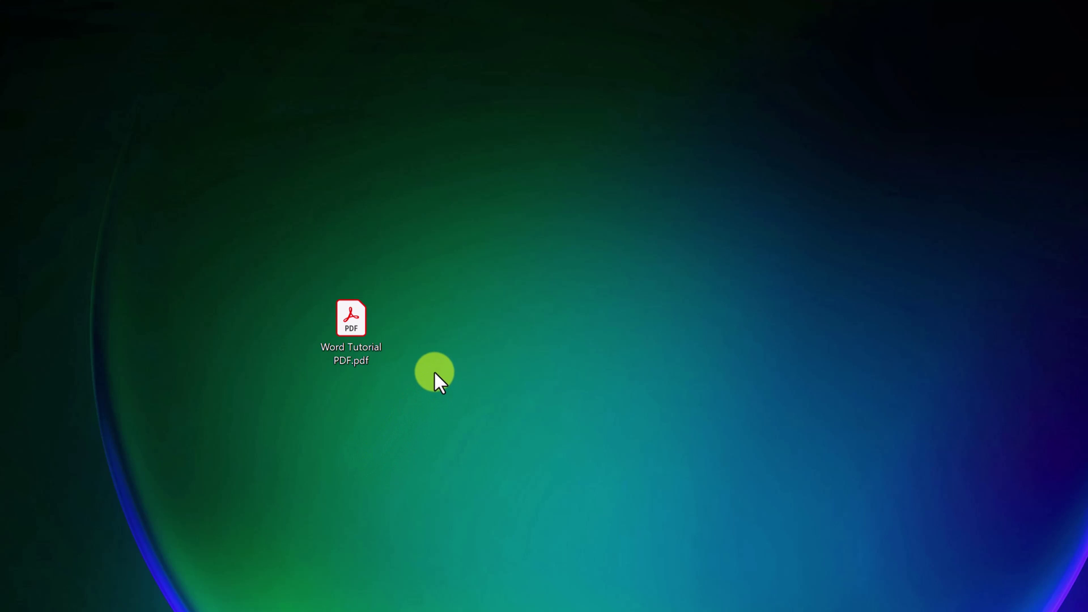
left_click(338, 328)
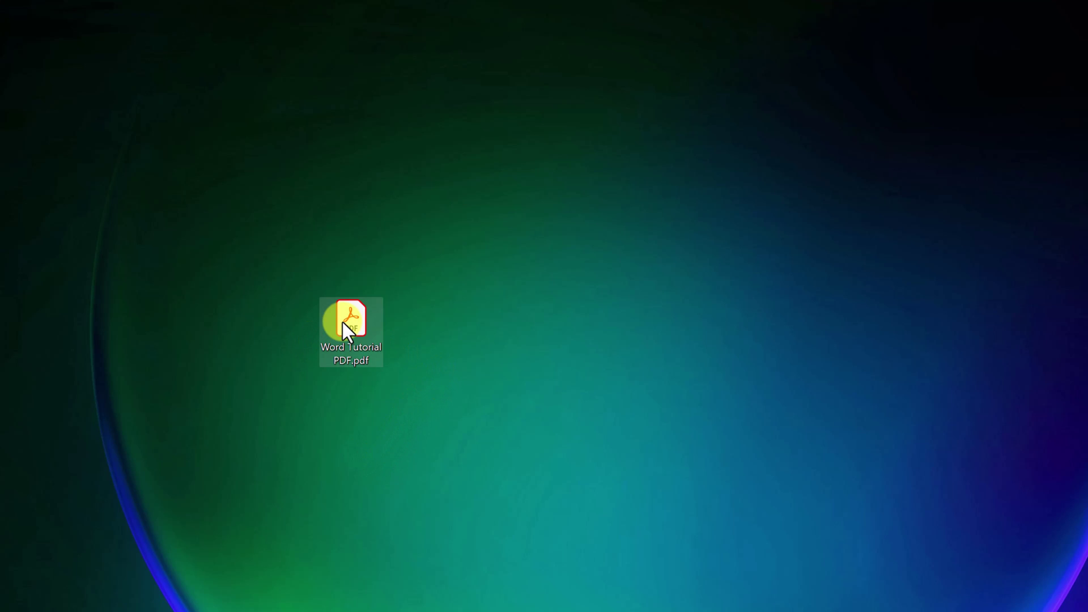
Step: Open Word Tutorial PDF.pdf in Edge, then zoom in and fit the page to width
right_click(343, 322)
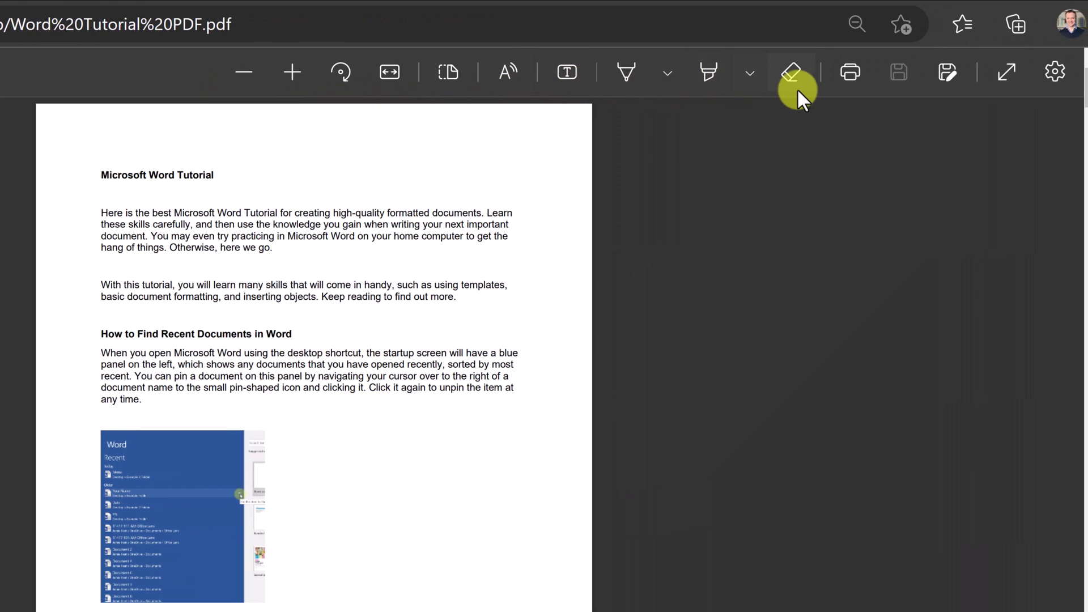
right_click(293, 190)
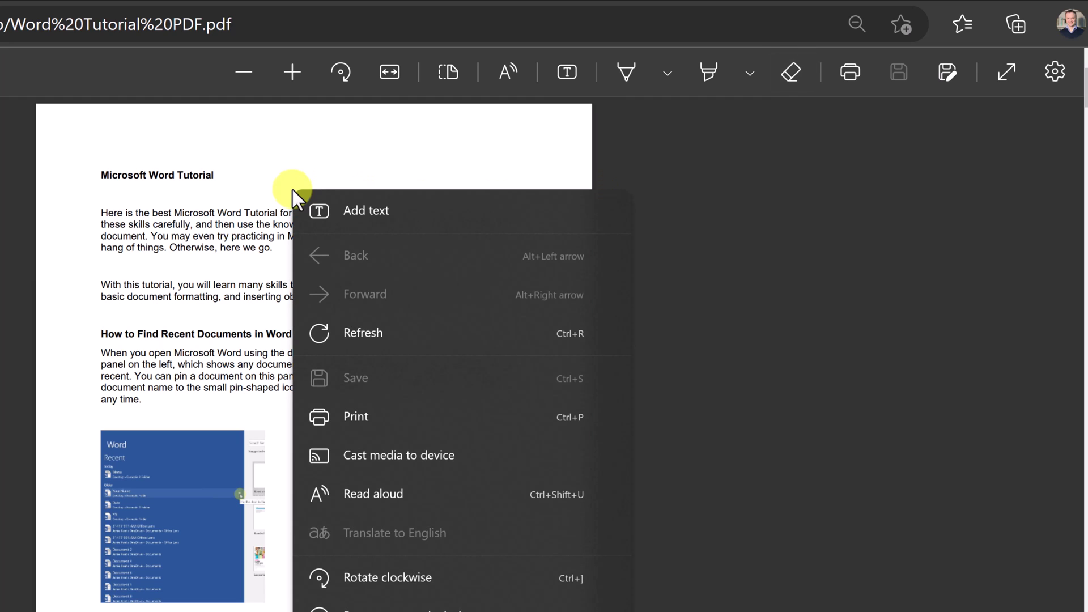
left_click(251, 190)
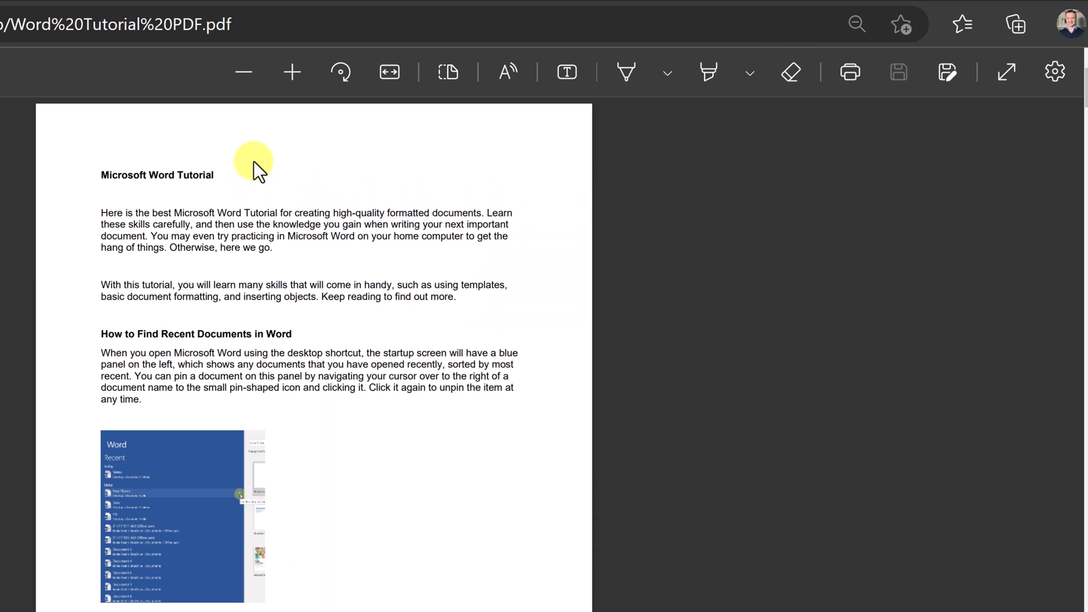
left_click(293, 71)
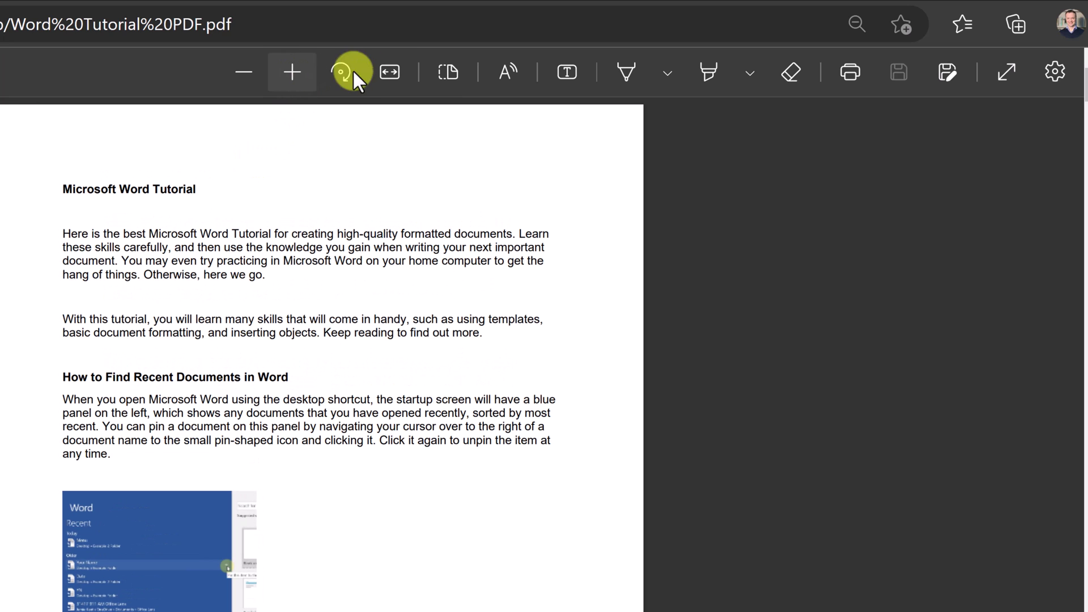
left_click(389, 72)
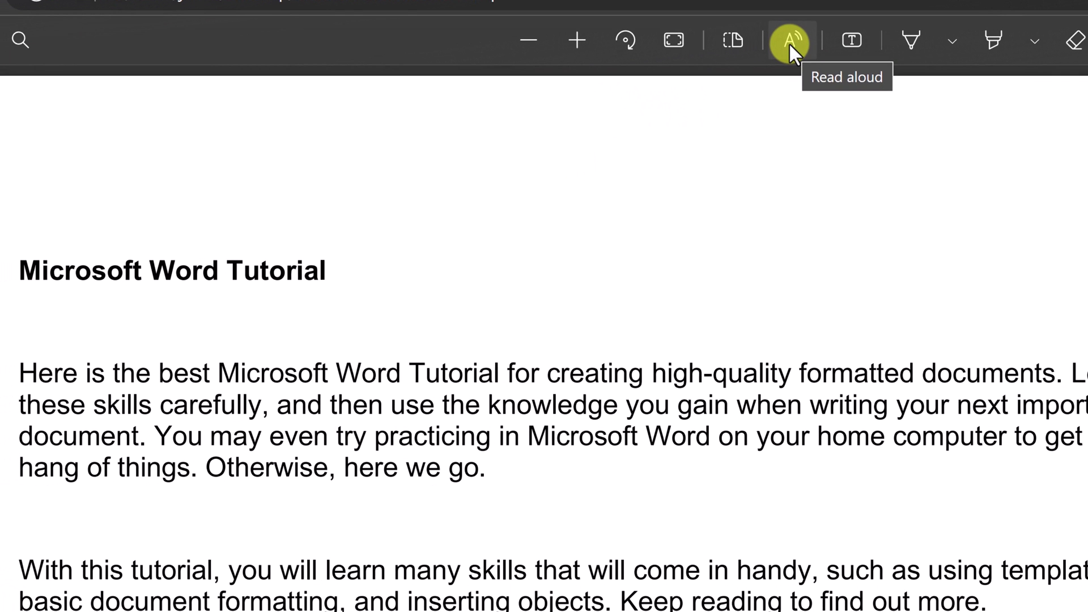
left_click(789, 43)
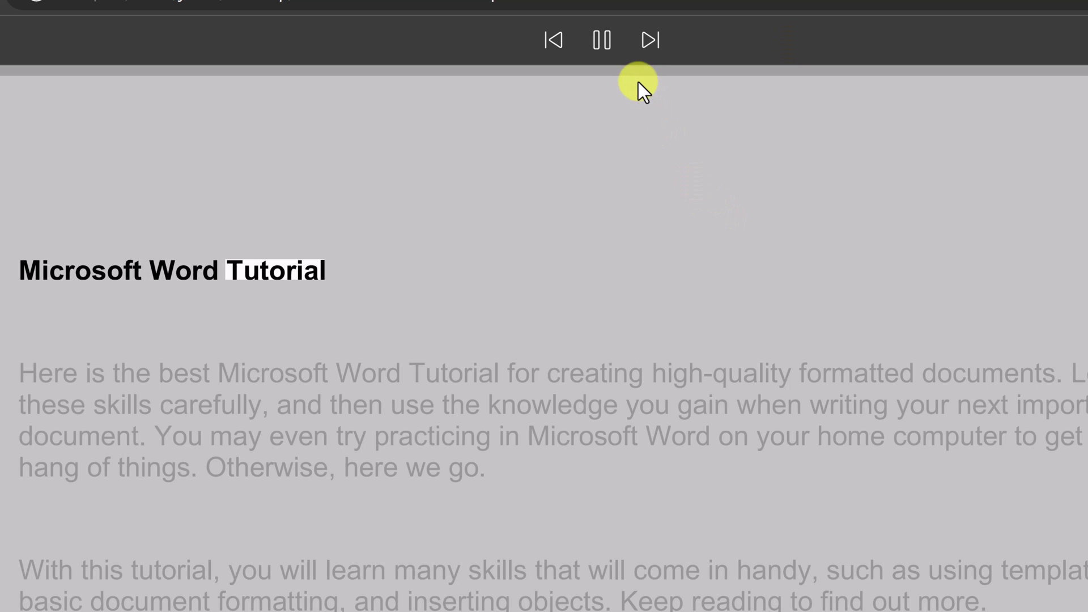
left_click(600, 34)
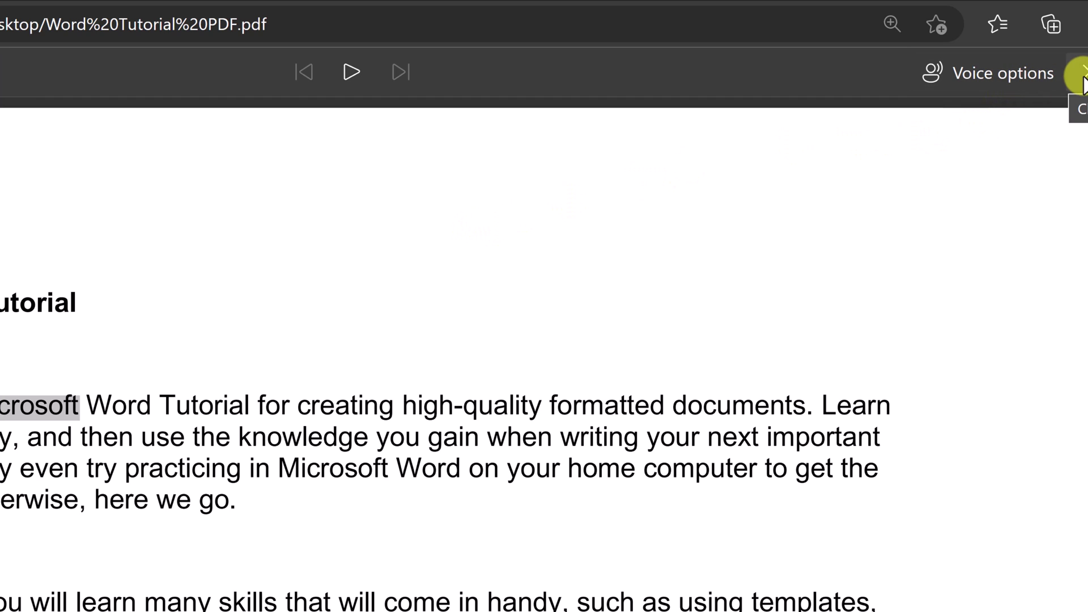
left_click(1029, 75)
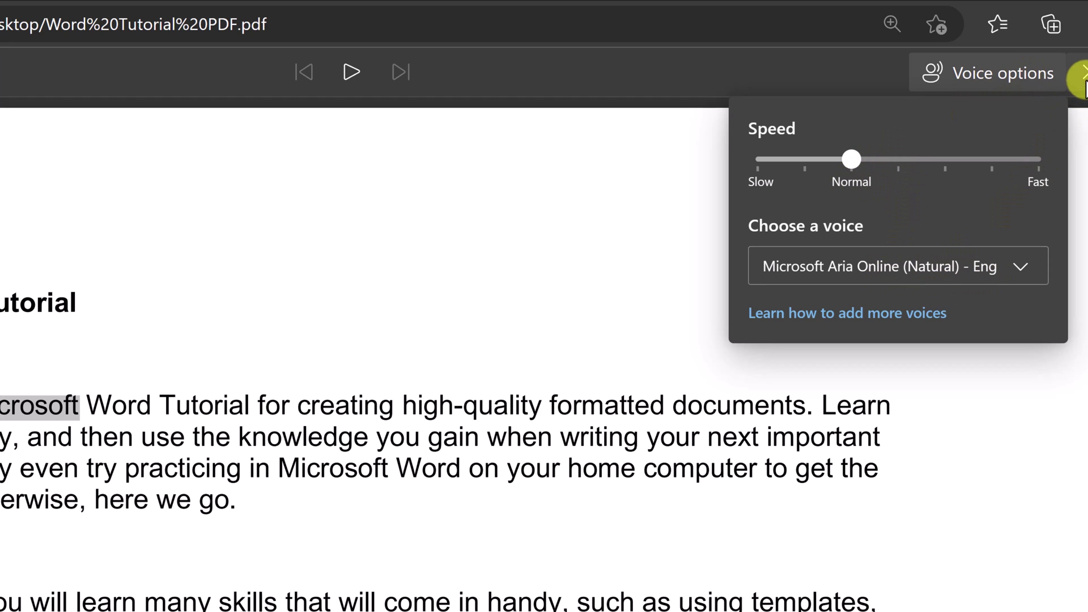
left_click(1069, 89)
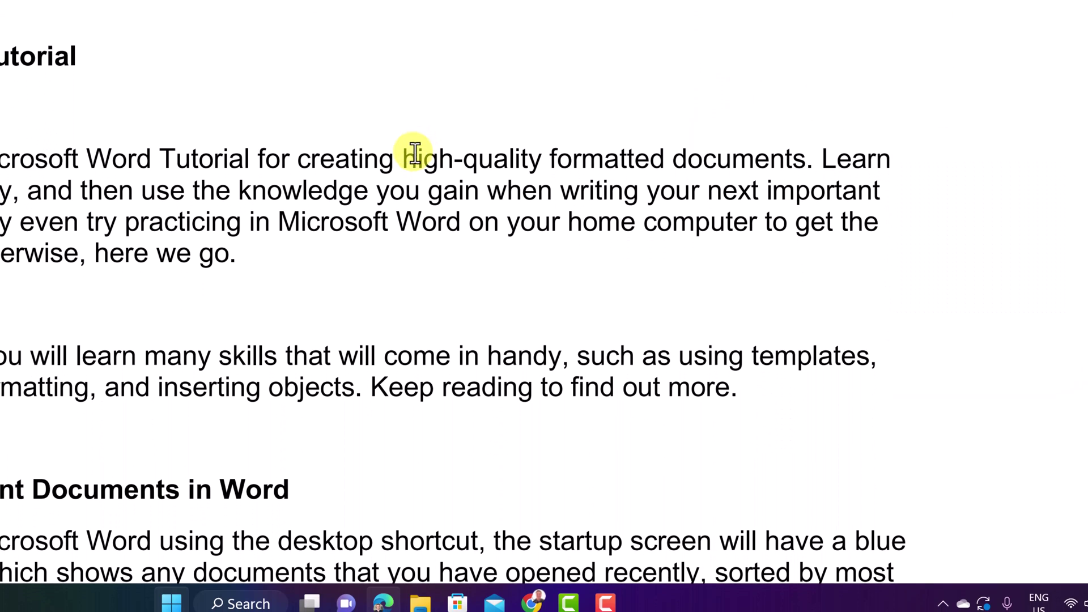
scroll(411, 156, "down", 5)
scroll(414, 155, "down", 2)
scroll(414, 151, "down", 3)
left_click_drag(500, 54, 558, 54)
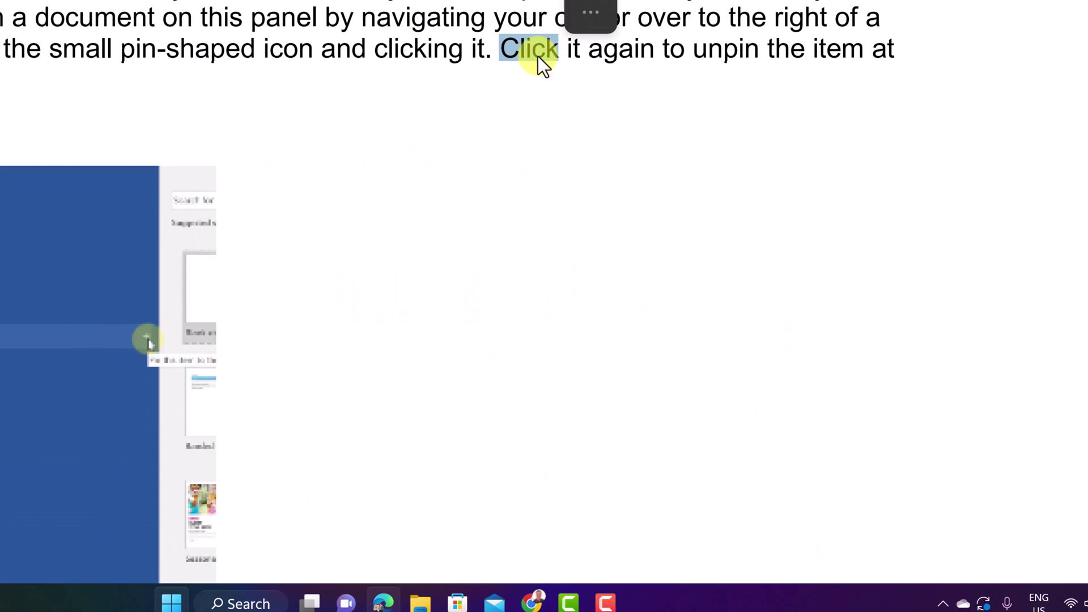
left_click(589, 16)
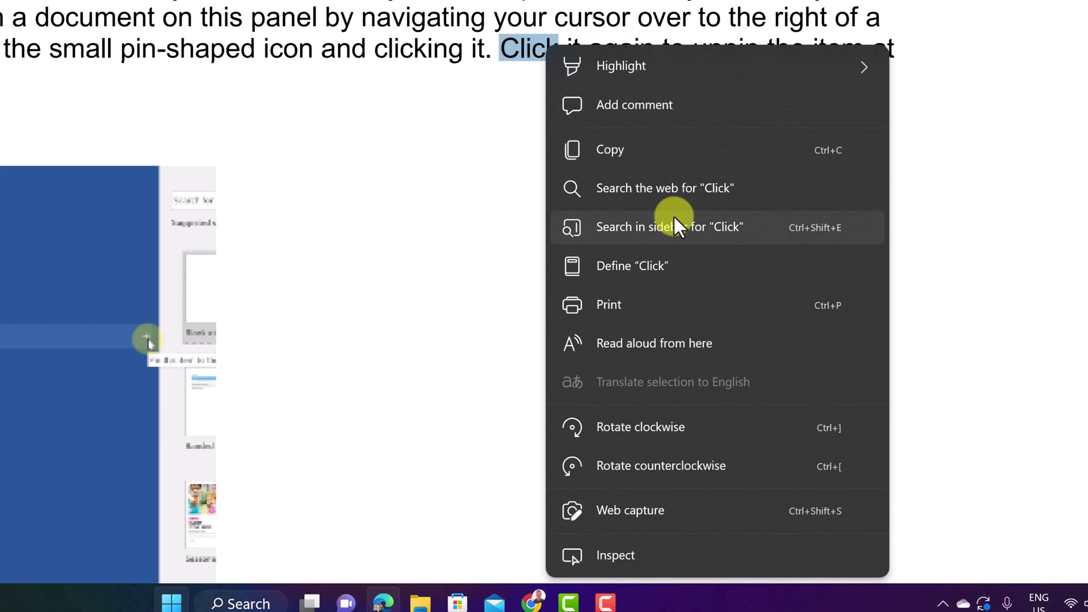
left_click(695, 344)
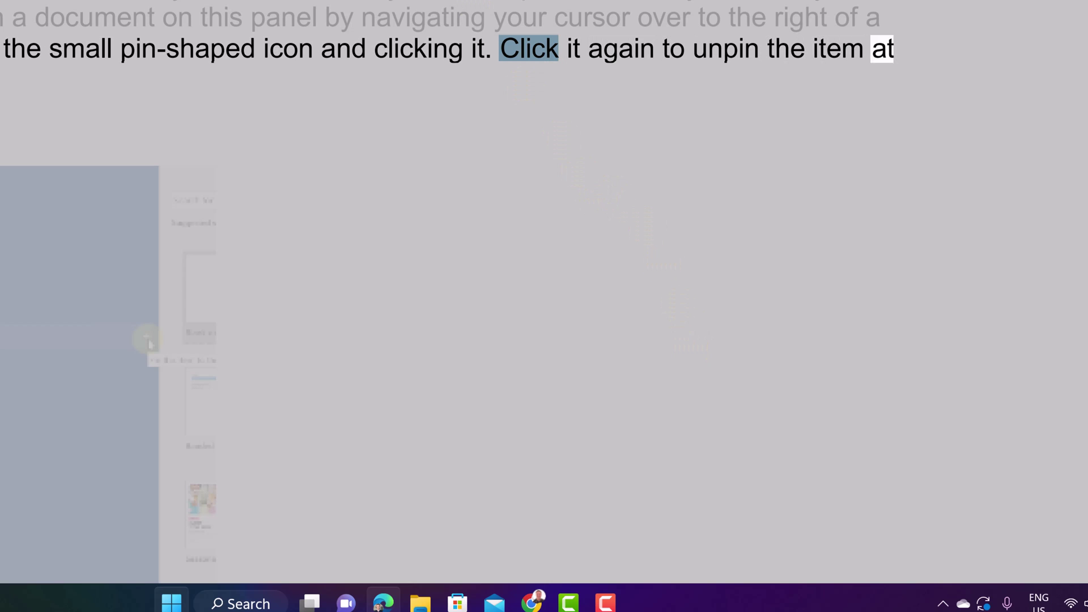
left_click(410, 4)
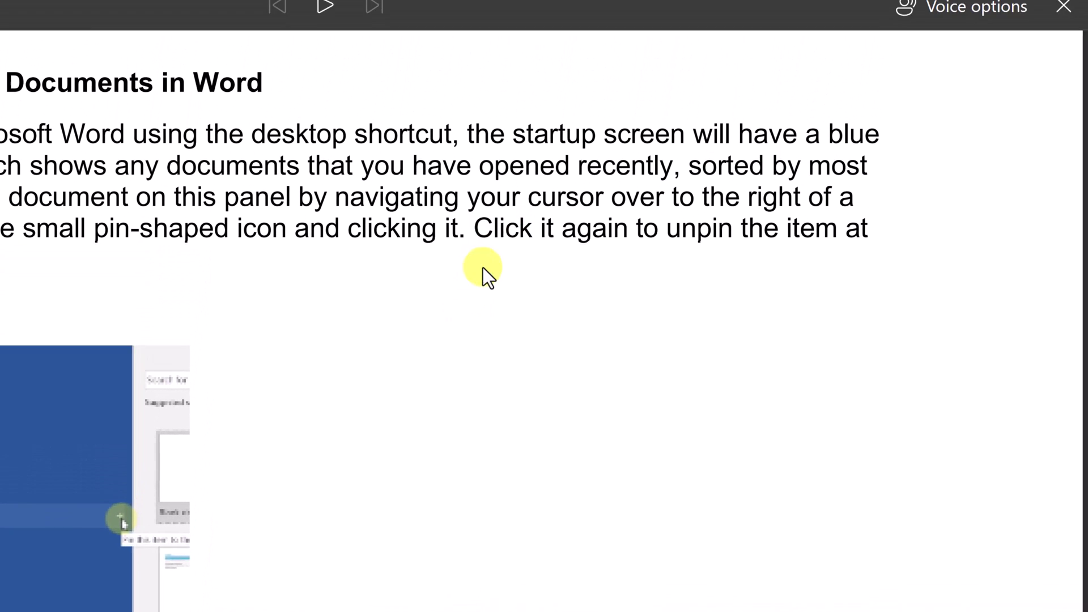
left_click(1062, 23)
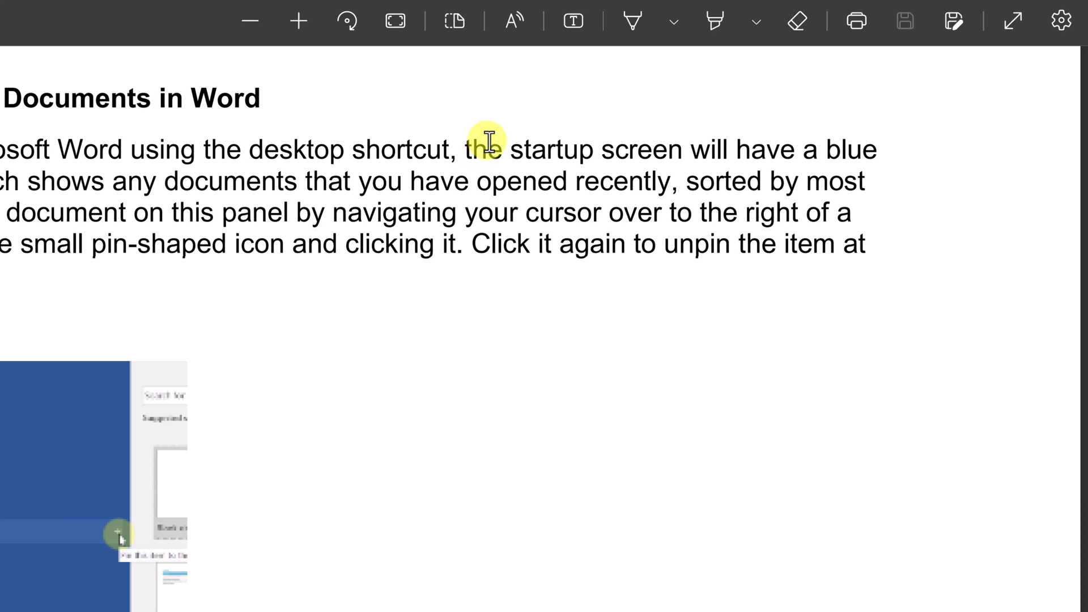
Step: Place a 'Typing away' text note in larger red text, then narrow and nudge its box
left_click(571, 20)
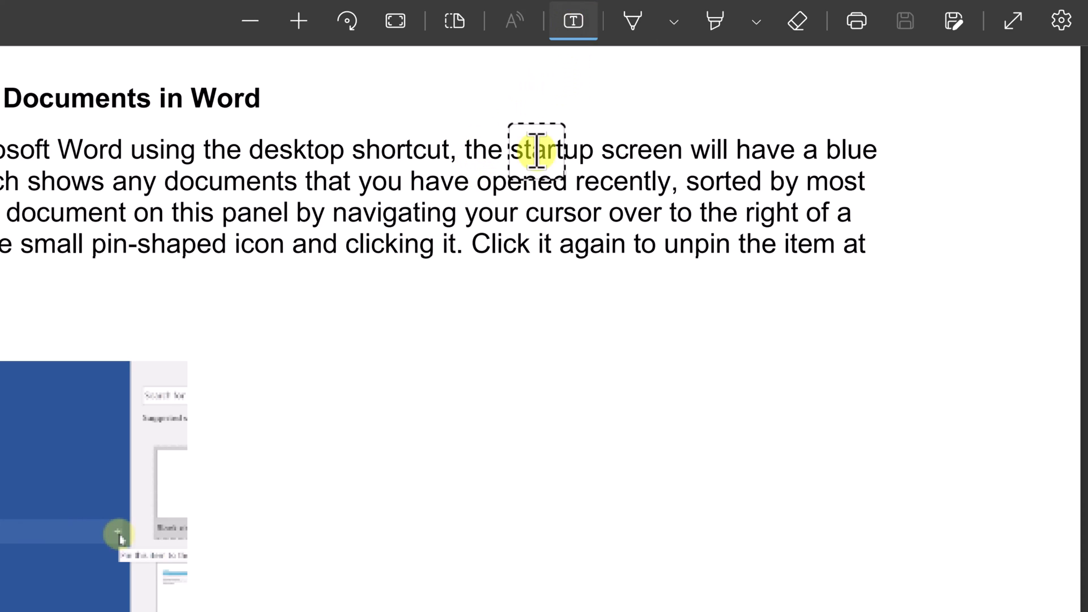
left_click(327, 372)
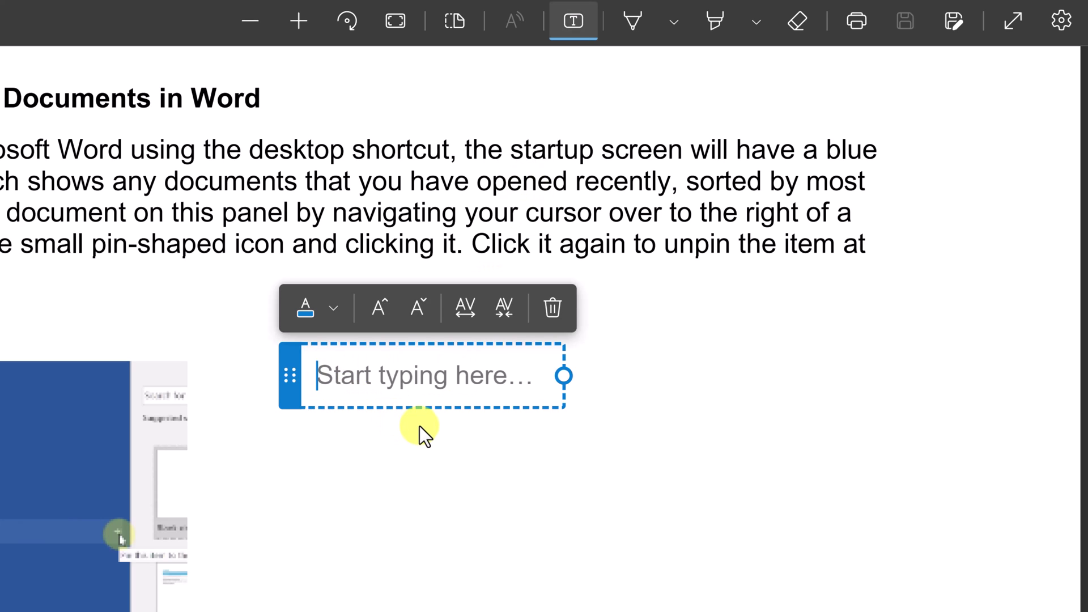
type("Typing ")
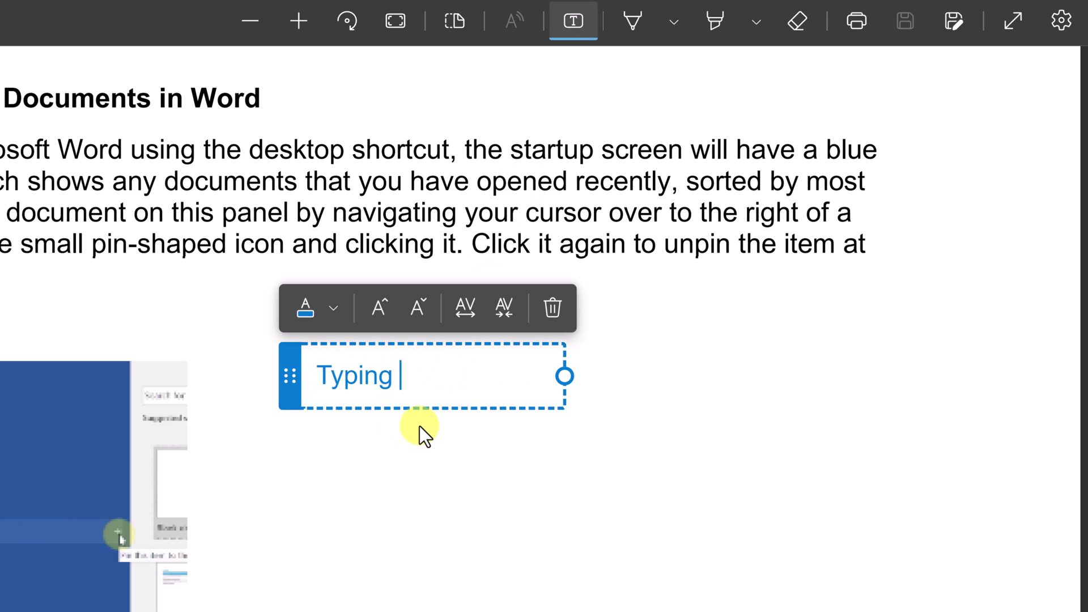
type("away")
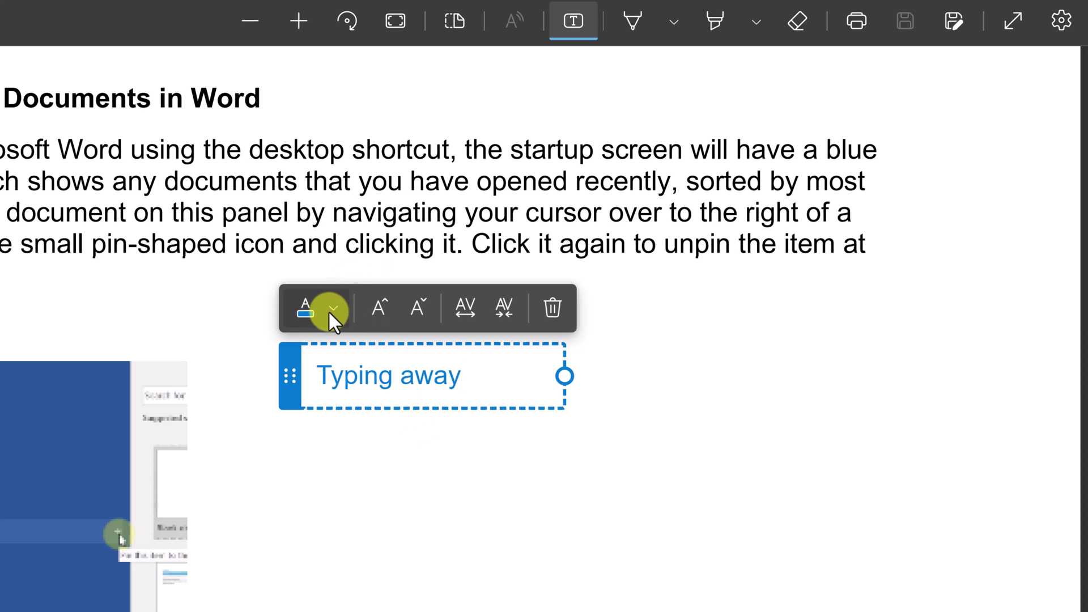
left_click(329, 310)
left_click(321, 119)
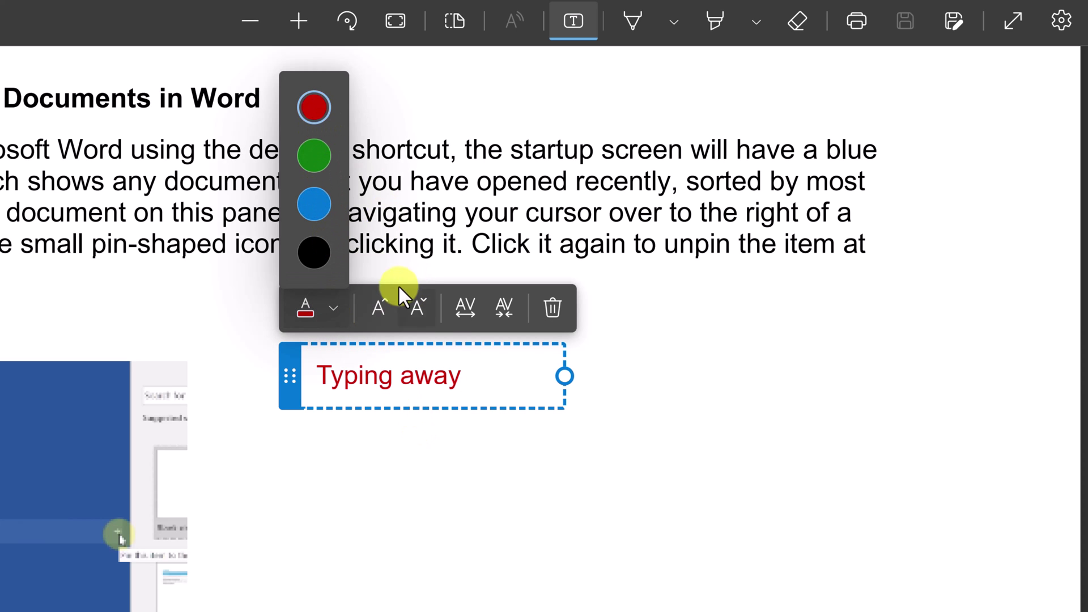
left_click(378, 307)
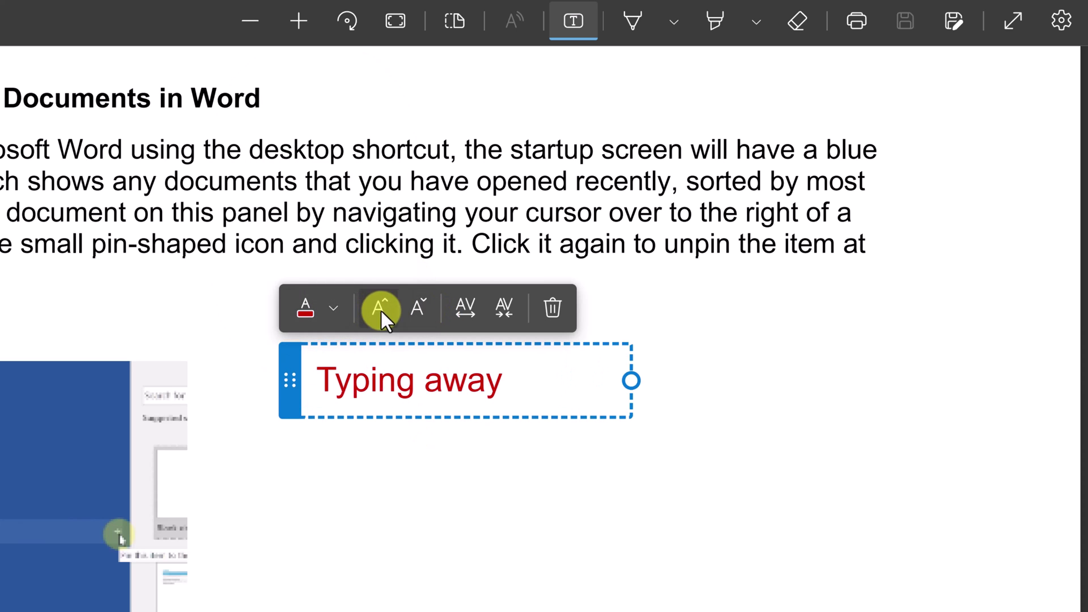
mouse_move(634, 385)
left_mouse_down()
mouse_move(712, 384)
mouse_move(618, 382)
left_mouse_up()
mouse_move(577, 417)
left_mouse_down()
mouse_move(587, 461)
mouse_move(726, 411)
mouse_move(533, 399)
mouse_move(552, 394)
left_mouse_up()
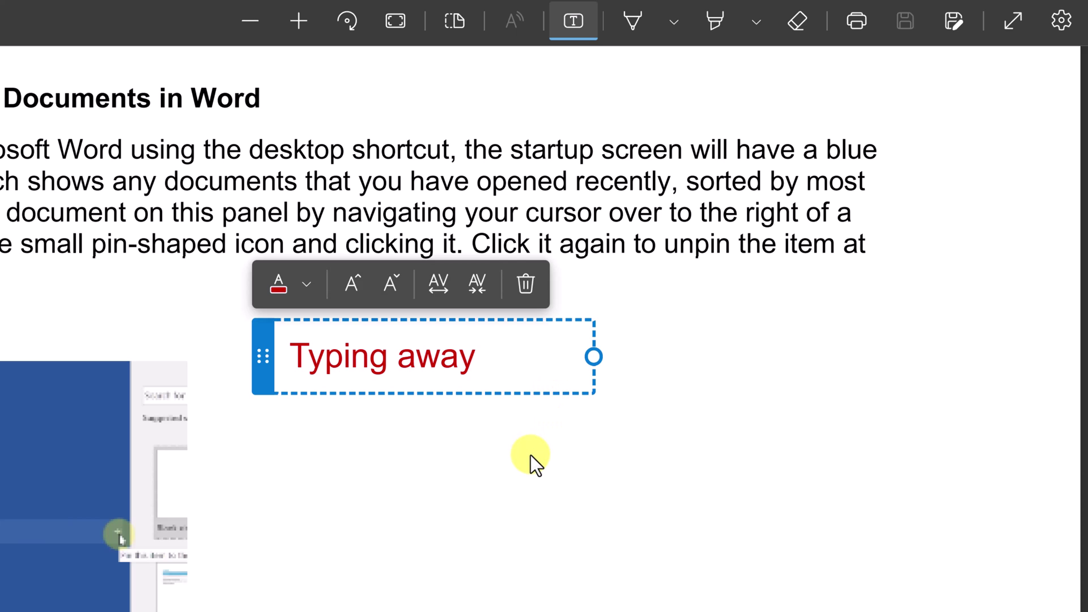
Step: Finish the text note, then underline 'pin-shaped' with a thicker dark purple pen stroke
left_click(469, 433)
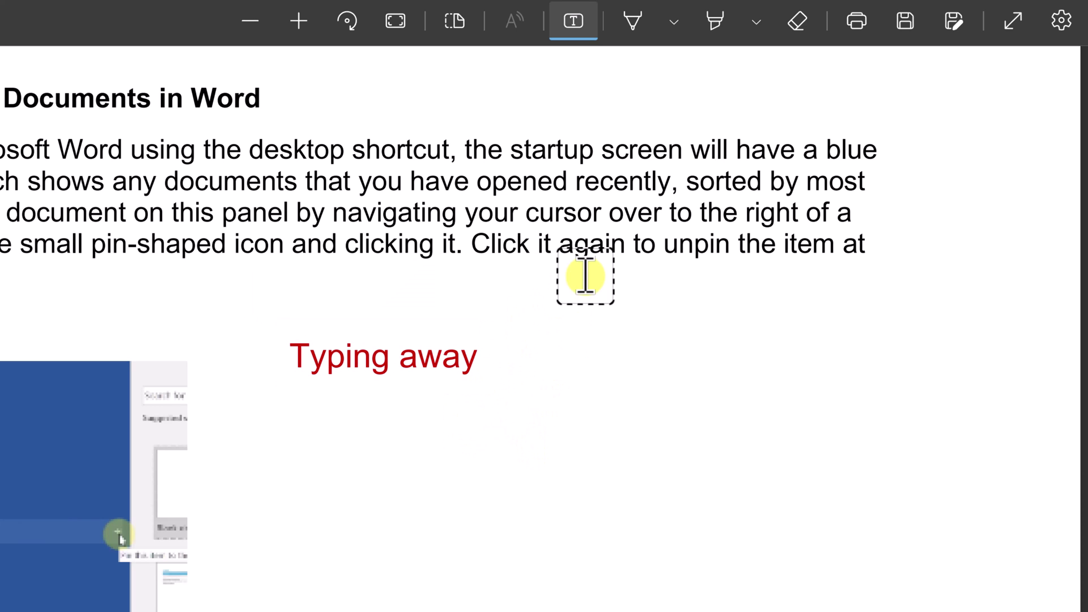
left_click(633, 27)
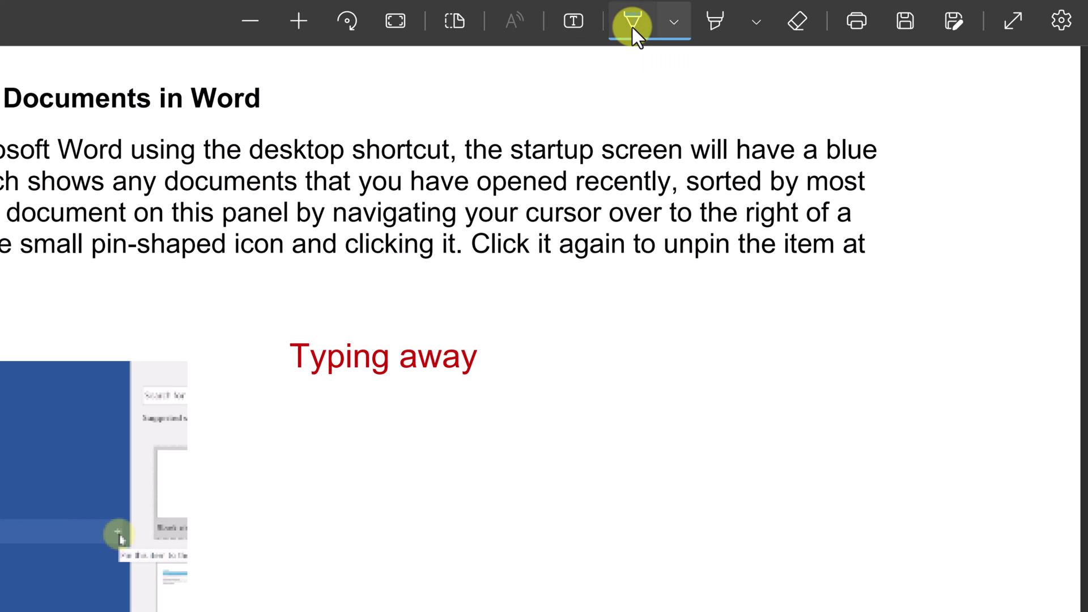
left_click(673, 25)
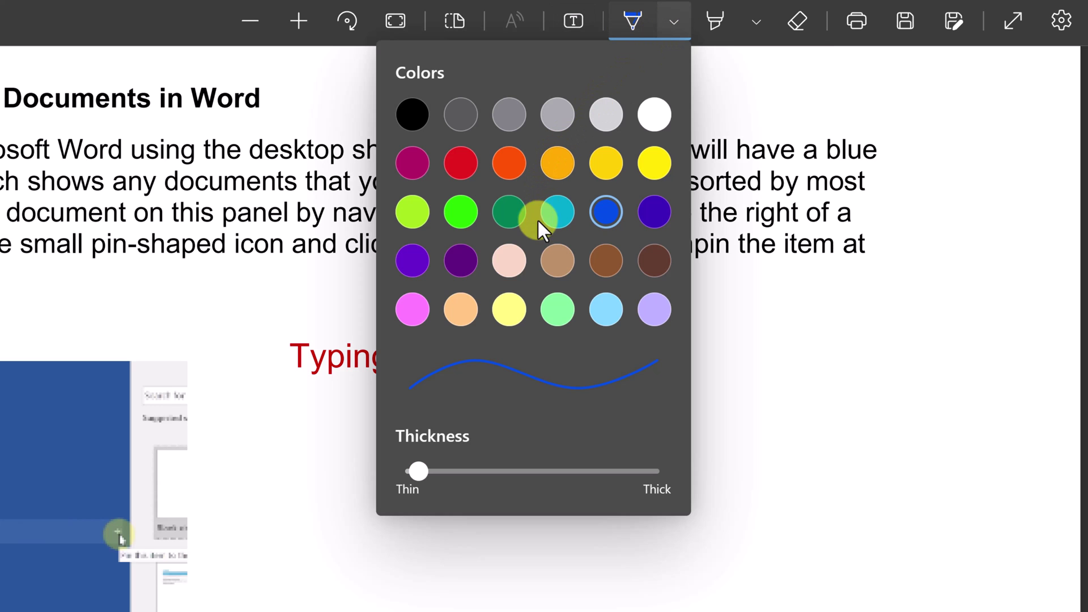
left_click(461, 260)
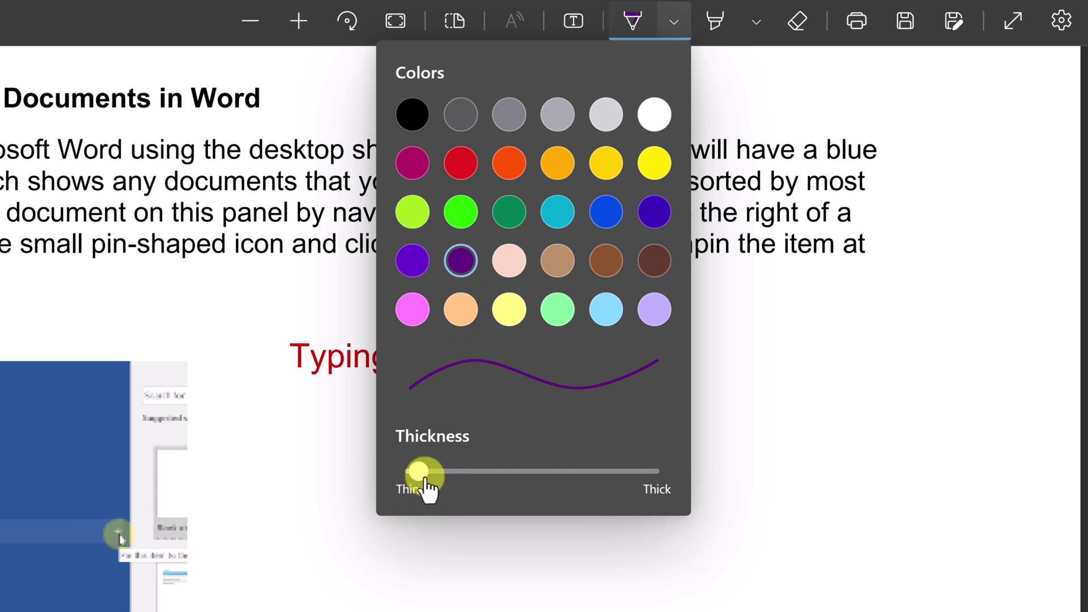
left_click_drag(429, 481, 451, 479)
left_click(95, 259)
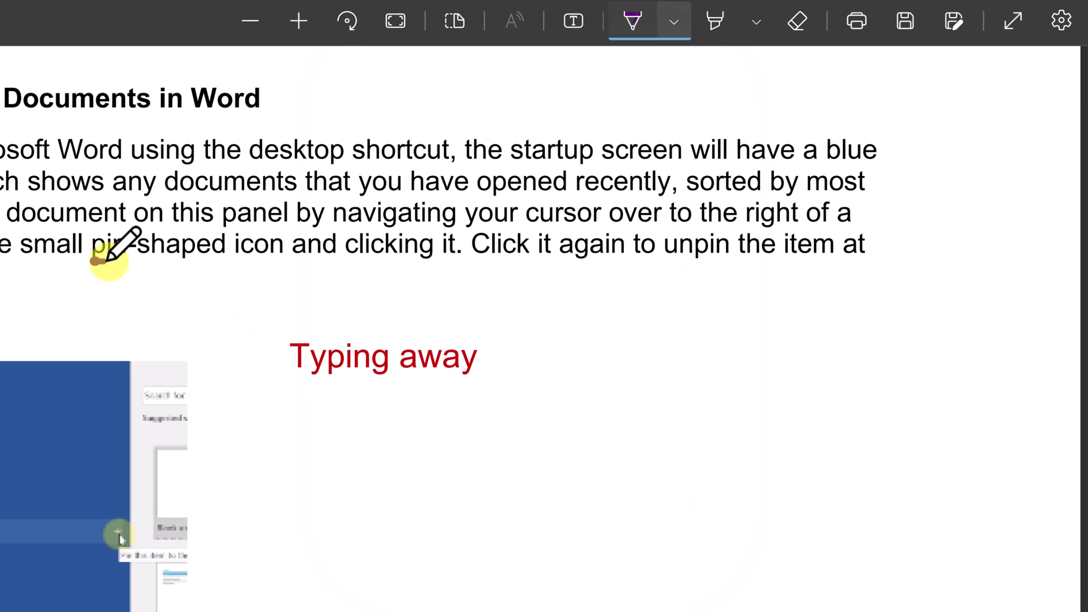
left_click_drag(96, 260, 219, 264)
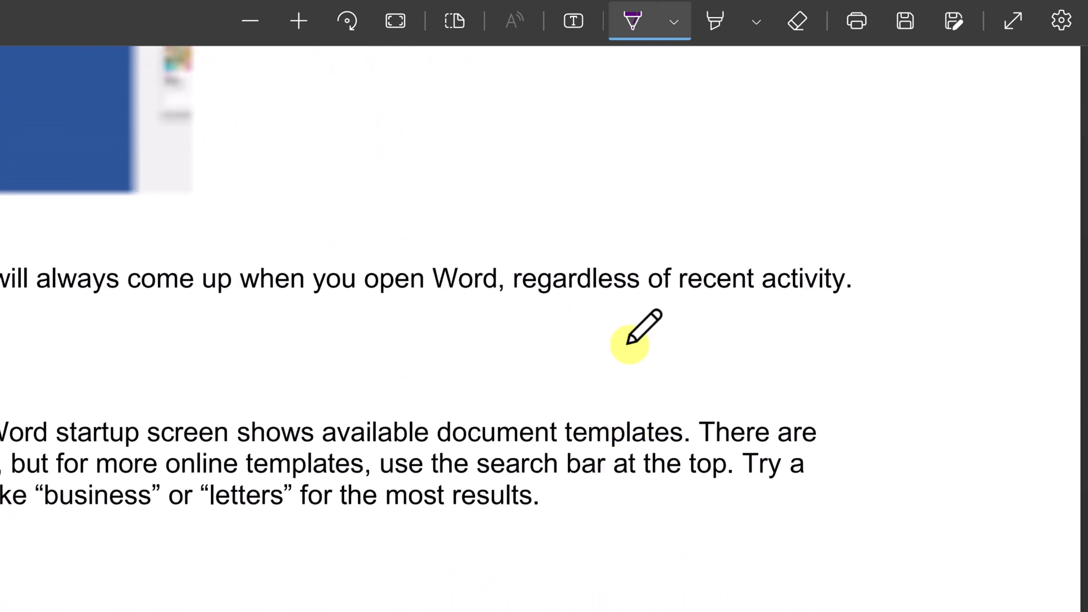
scroll(717, 182, "up", 3)
Step: Highlight 'high-quality' in yellow, then switch to red and highlight 'that'
left_click(718, 29)
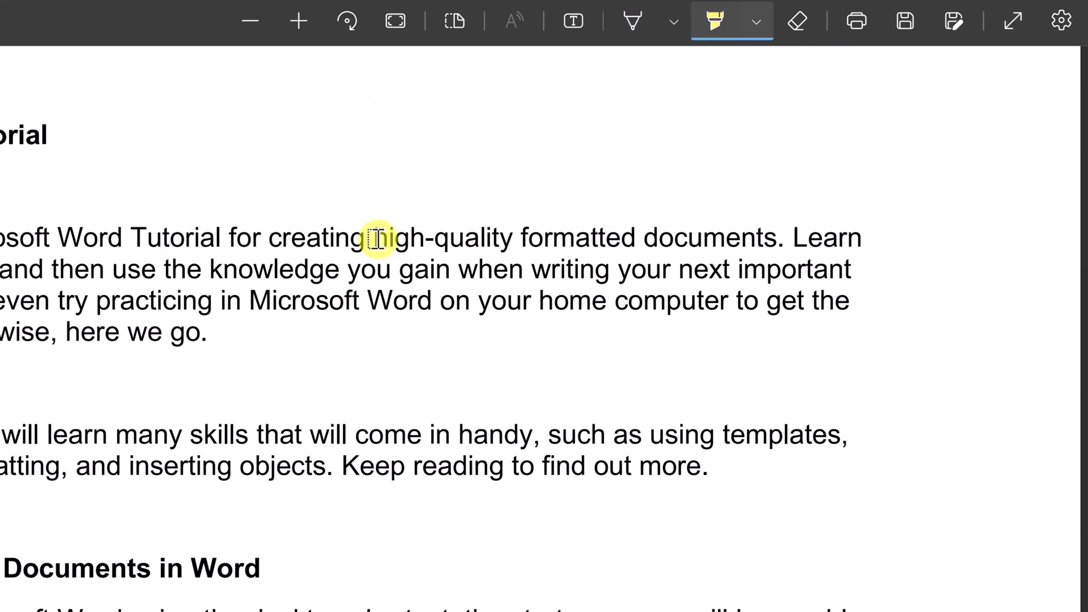
left_click_drag(377, 238, 511, 238)
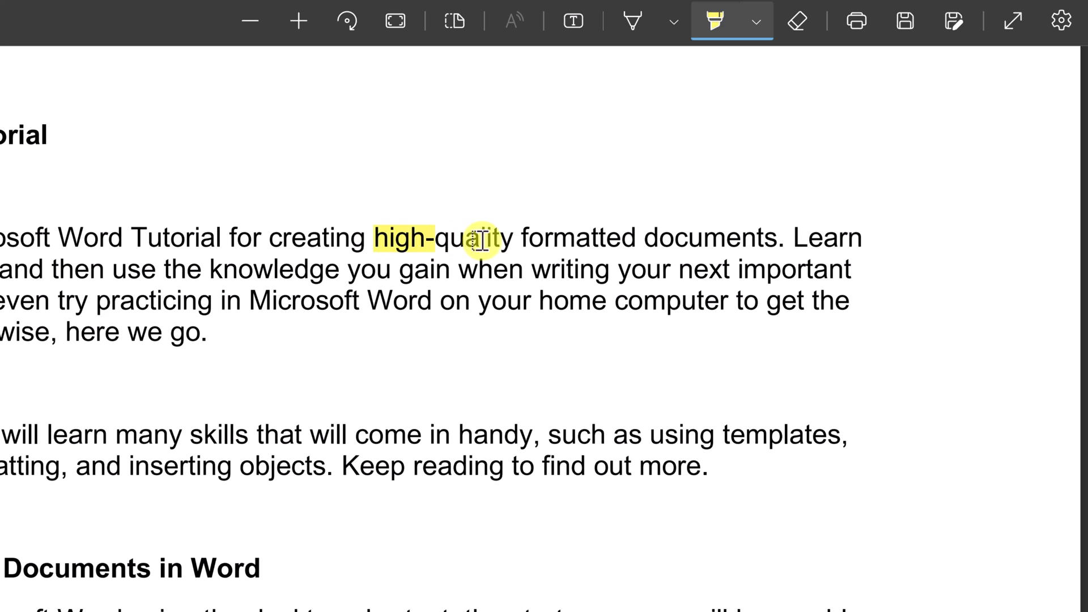
left_click(754, 19)
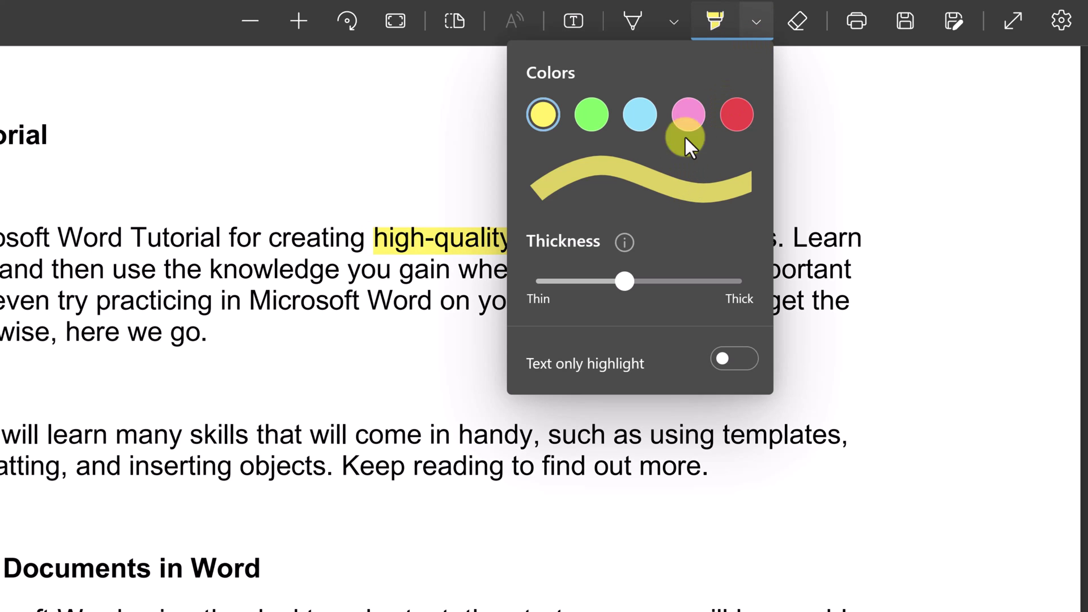
left_click(736, 115)
left_click_drag(257, 435, 303, 435)
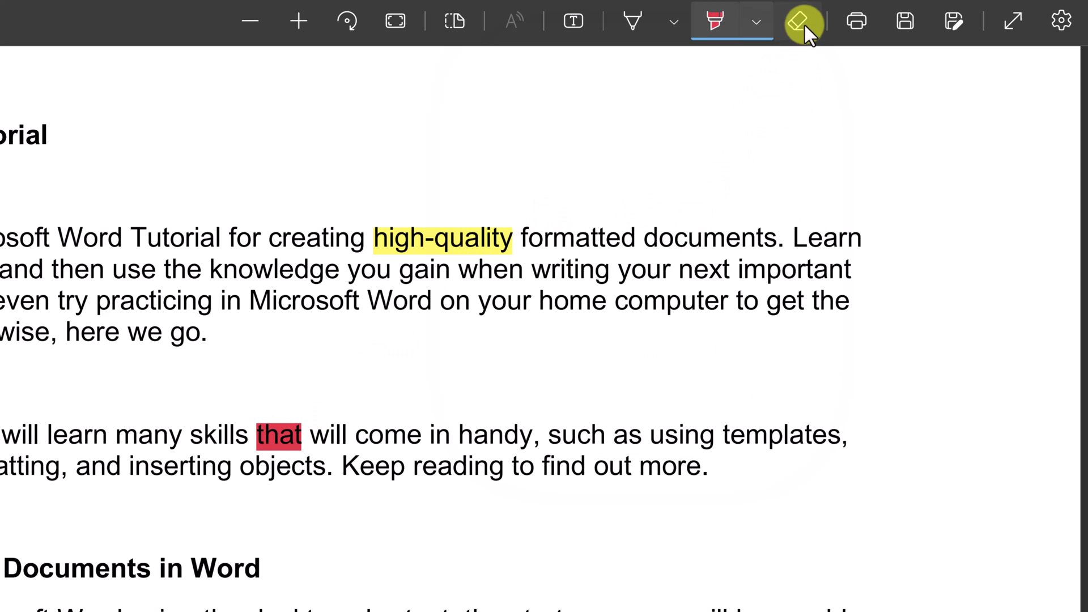
Step: Erase the yellow and red highlights and the purple ink under 'pin-shaped'
left_click(799, 23)
left_click(460, 242)
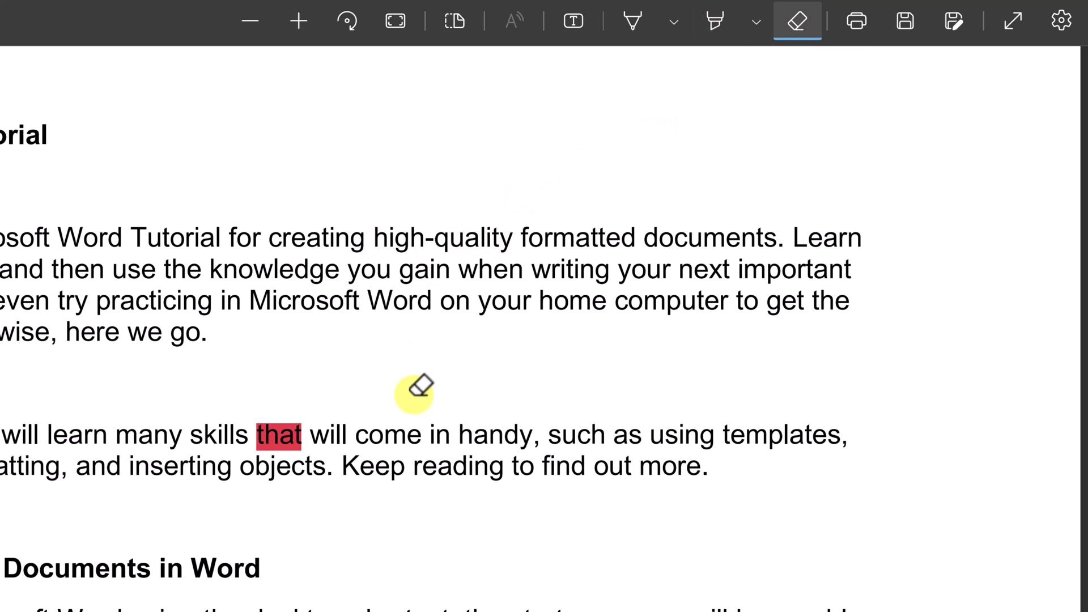
left_click(277, 438)
scroll(340, 468, "down", 5)
left_click(206, 373)
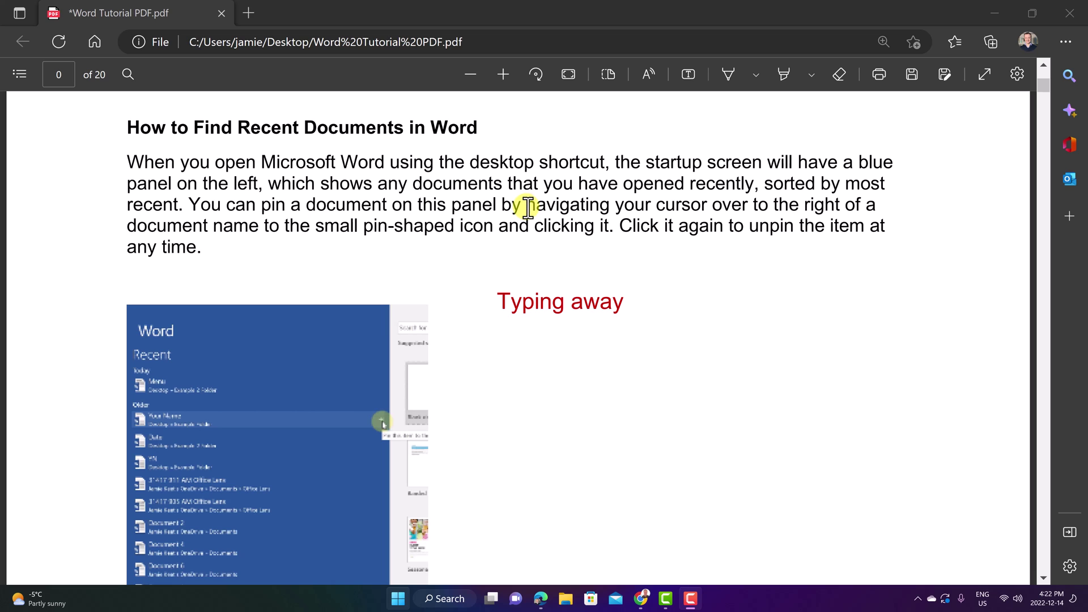
Step: Attach a comment reading 'Comment' to 'navigating', save it, then reopen and close the note
left_click_drag(525, 206, 613, 207)
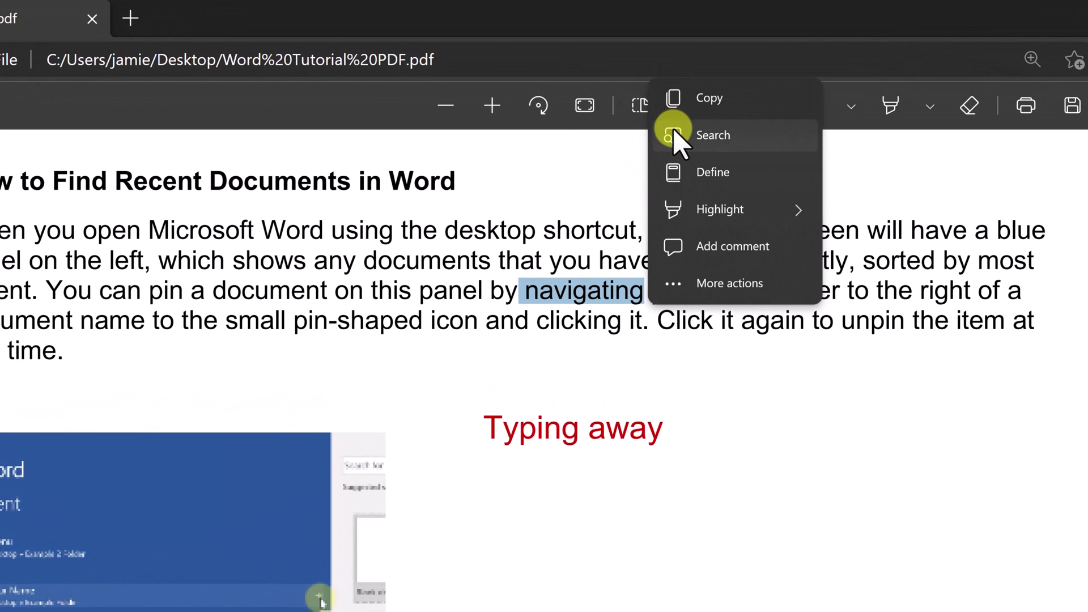
left_click(678, 253)
type("c")
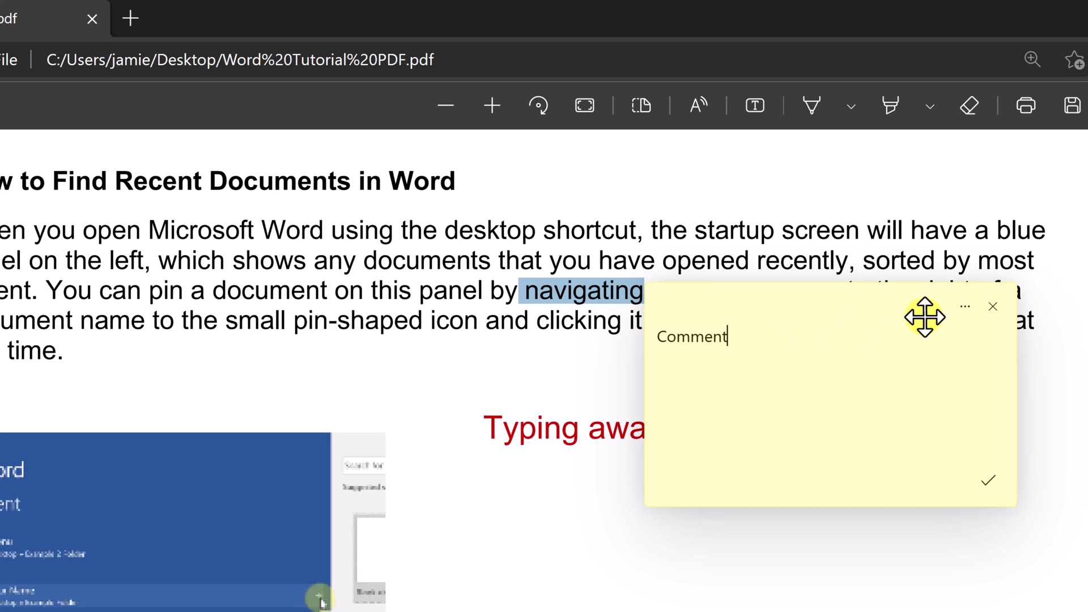
left_click(966, 306)
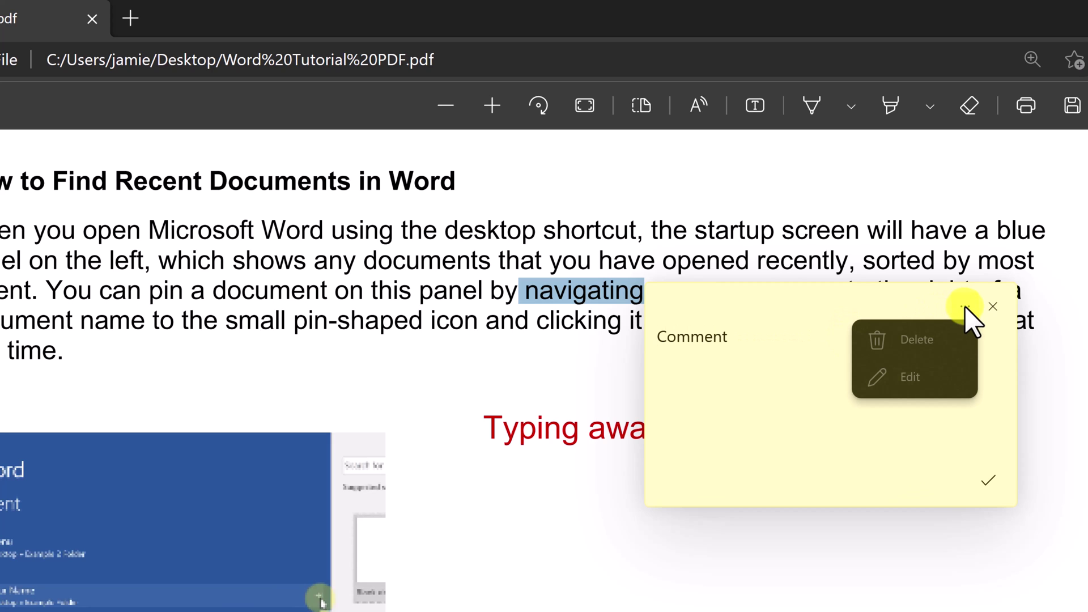
left_click(991, 484)
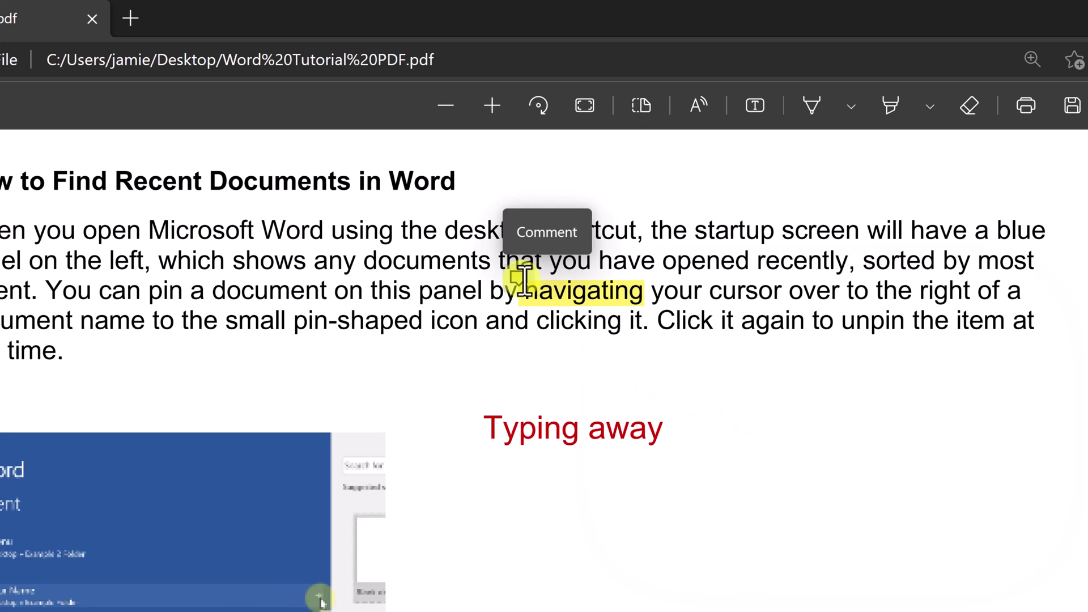
left_click(521, 276)
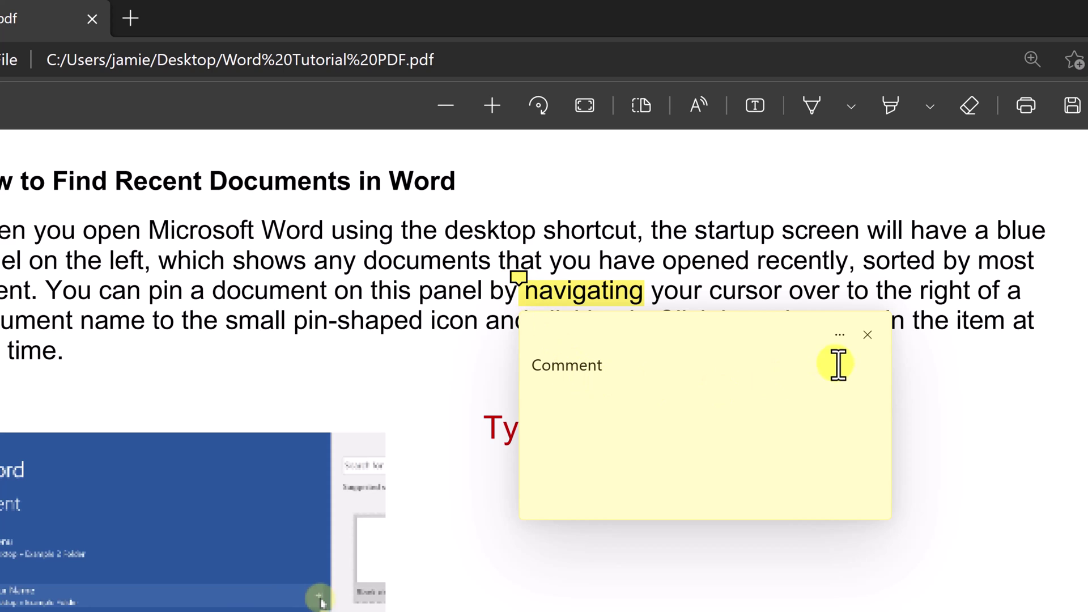
left_click(867, 334)
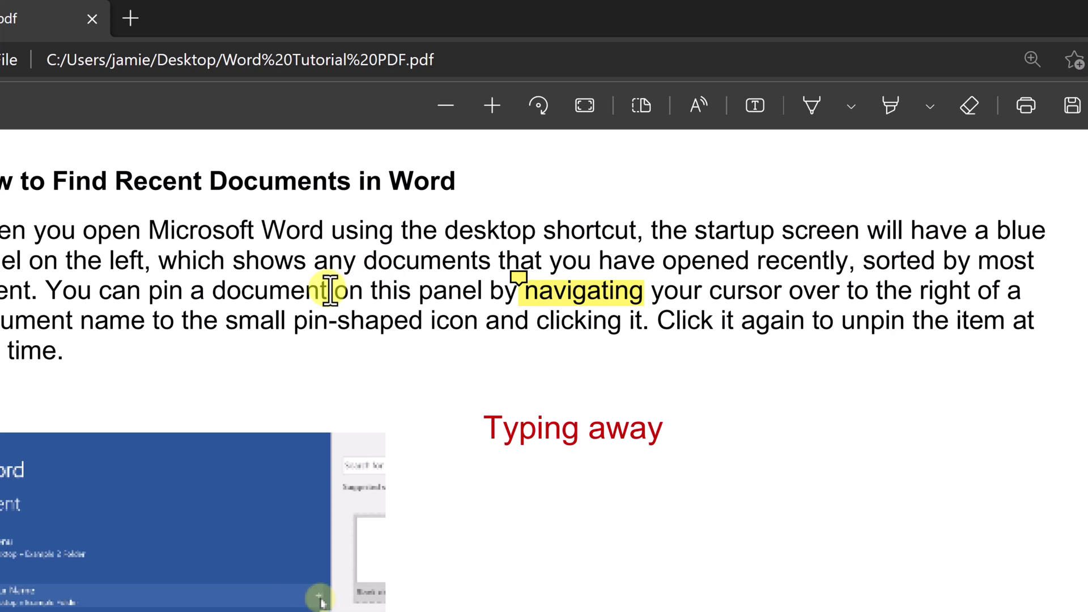
Step: Look up the dictionary definition of 'document' and dismiss the popup
double_click(268, 291)
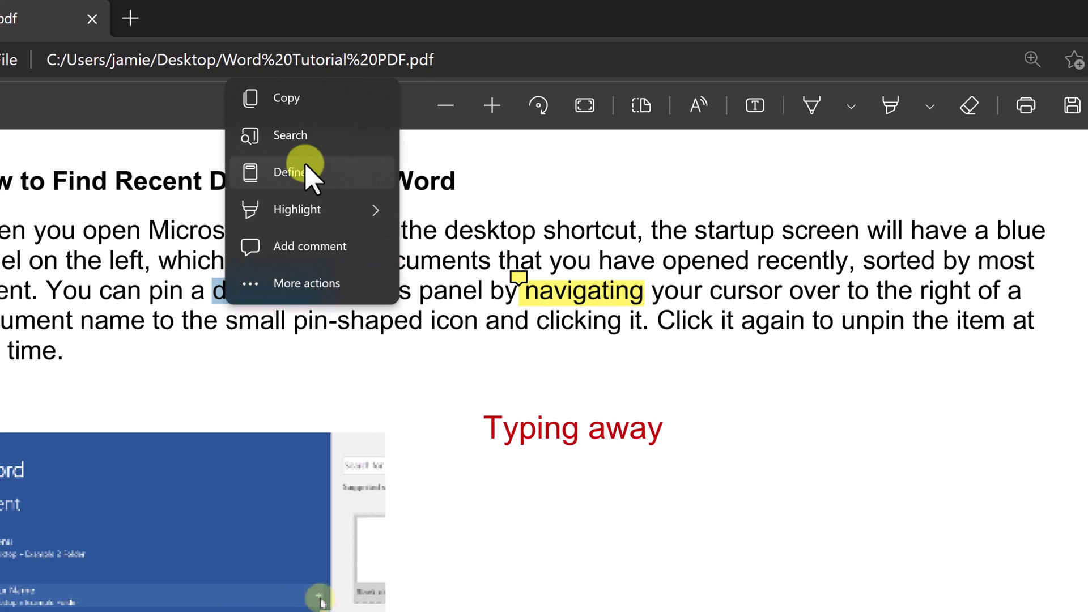
left_click(302, 174)
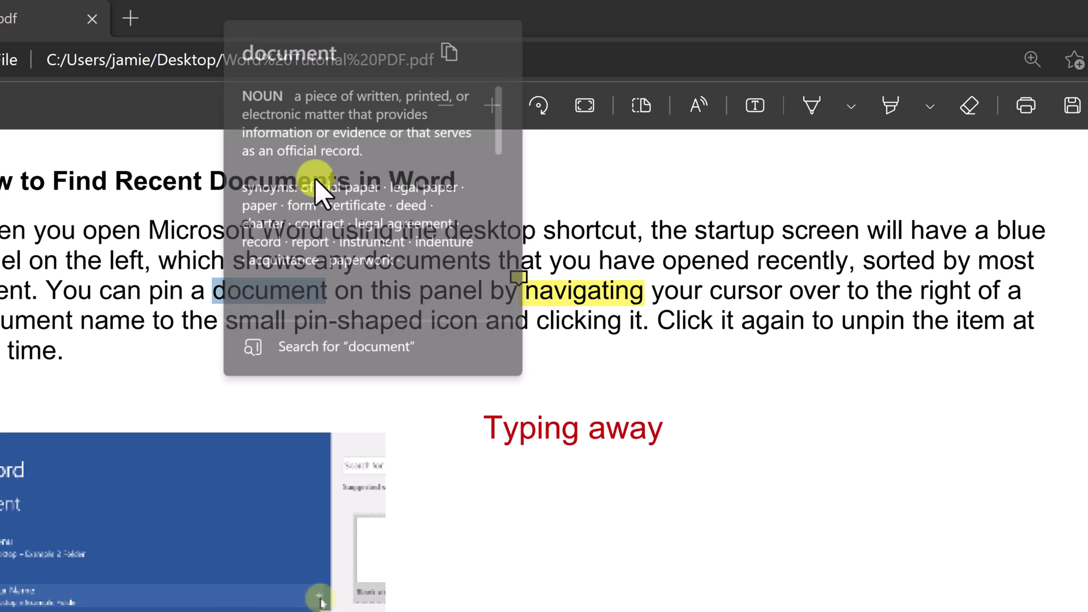
key("Escape")
Step: Reselect 'document' and run a web search for it in the sidebar
double_click(319, 293)
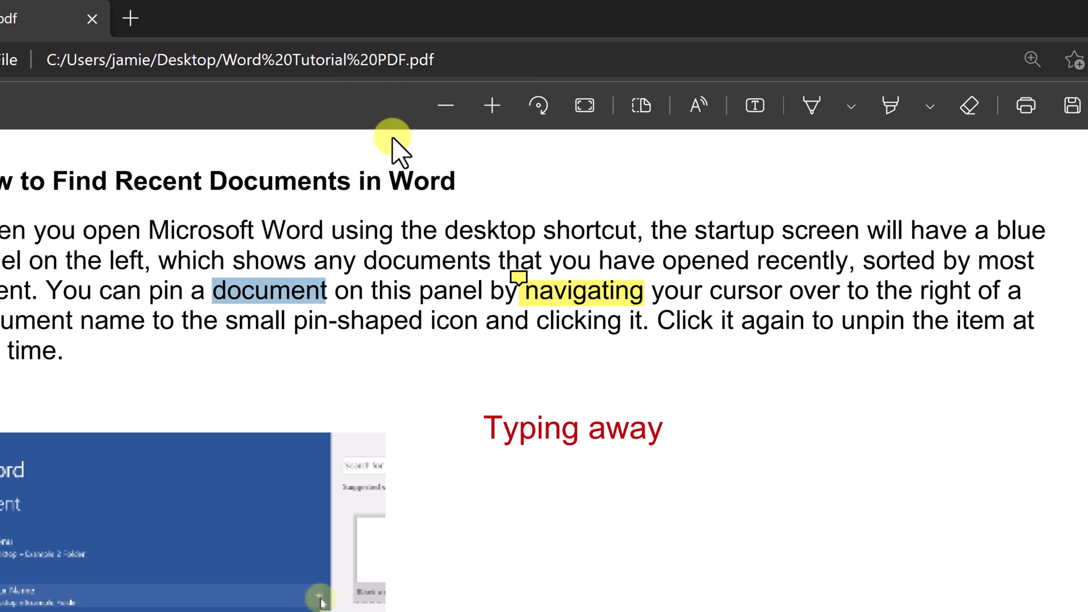
right_click(298, 298)
left_click(323, 289)
mouse_move(330, 290)
left_mouse_down()
mouse_move(225, 293)
mouse_move(341, 293)
left_mouse_up()
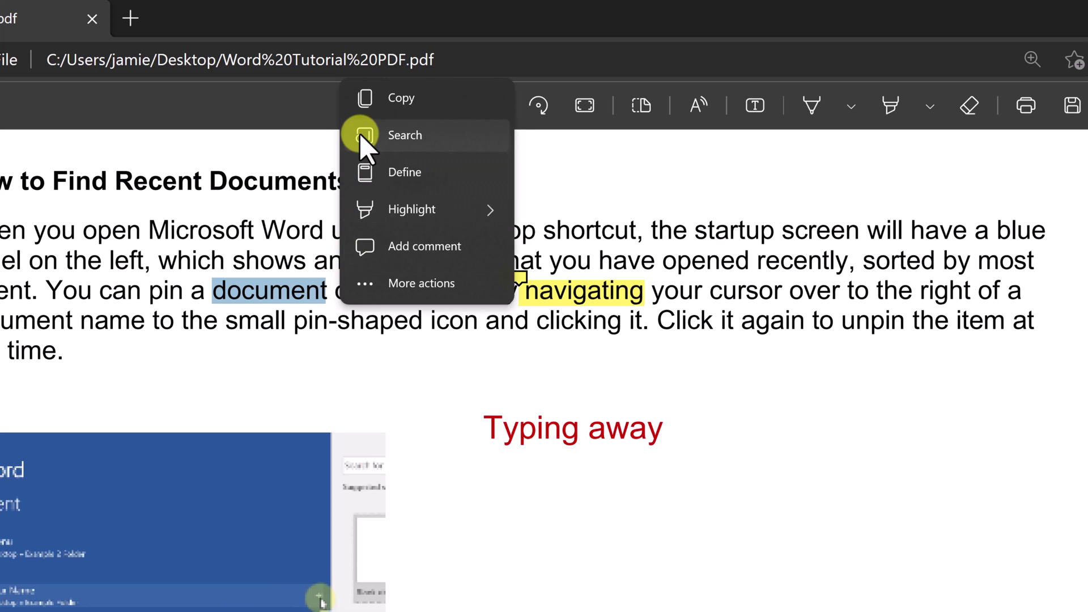
left_click(306, 136)
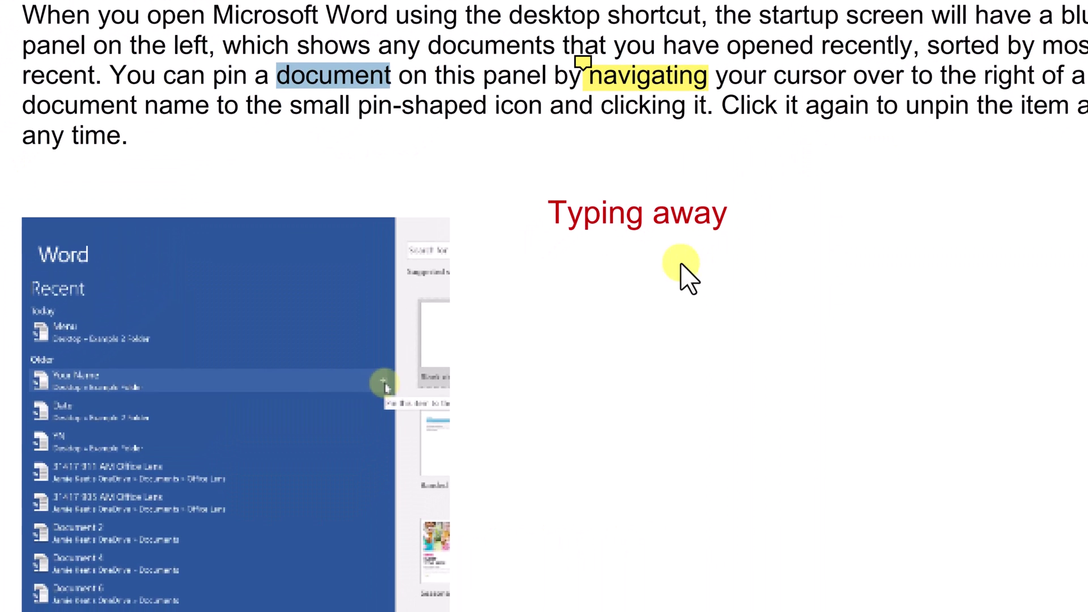
scroll(659, 302, "down", 2)
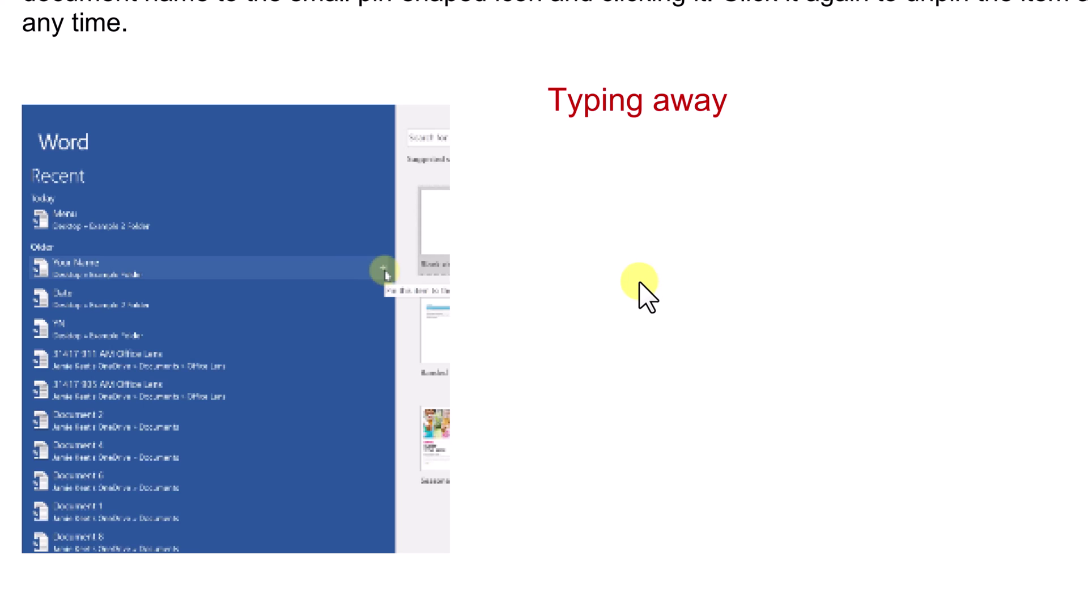
scroll(642, 293, "down", 2)
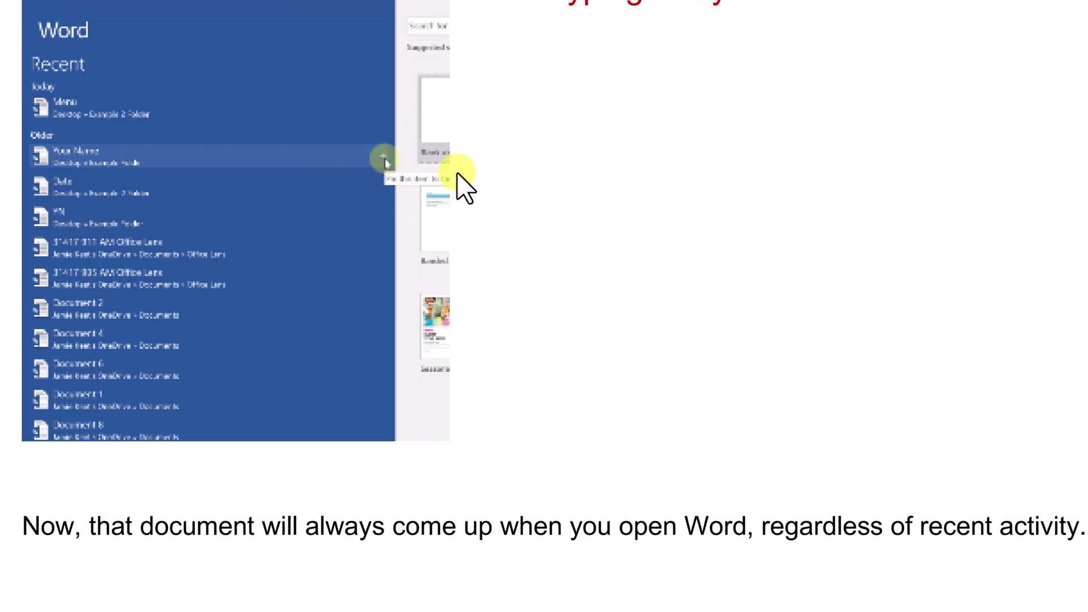
Step: Use Web capture to select the Word startup screenshot area of the PDF
right_click(526, 133)
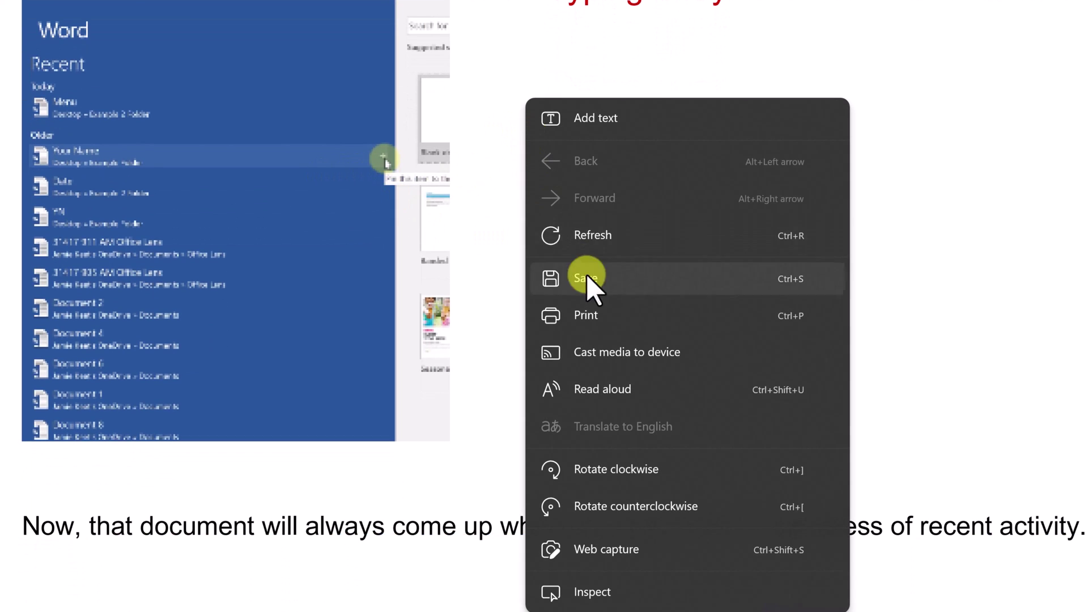
left_click(637, 557)
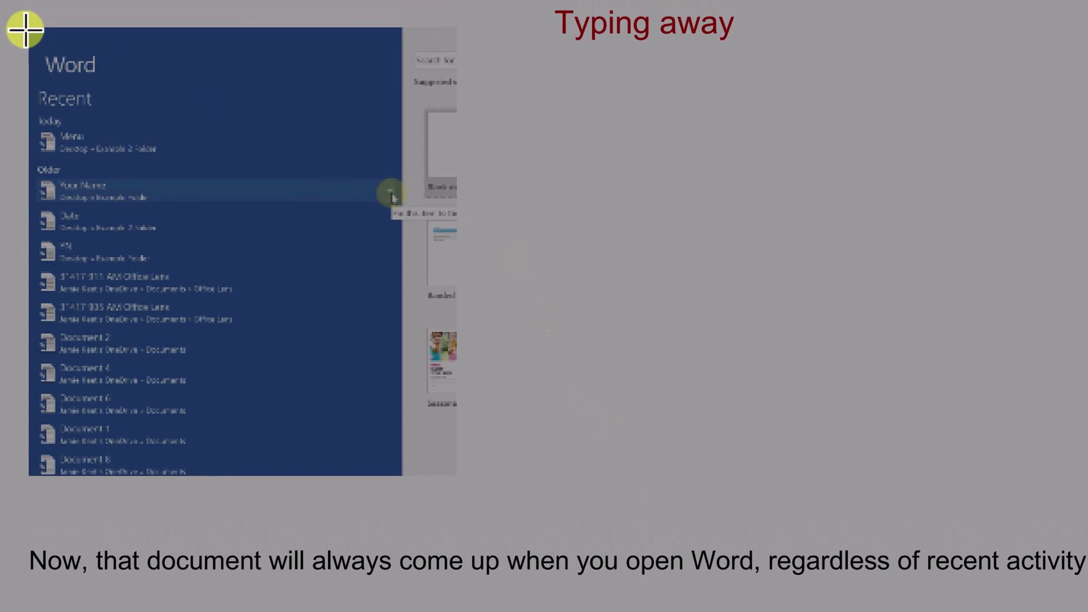
left_click_drag(20, 43, 495, 521)
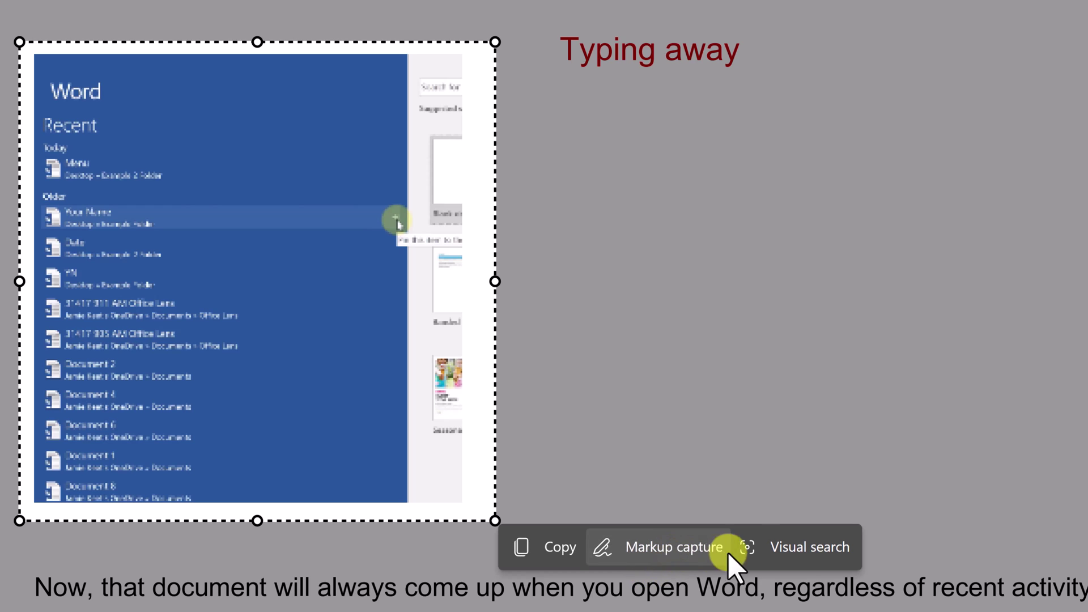
Step: Draw a red curve on the capture, then close it without saving the changes
left_click(656, 552)
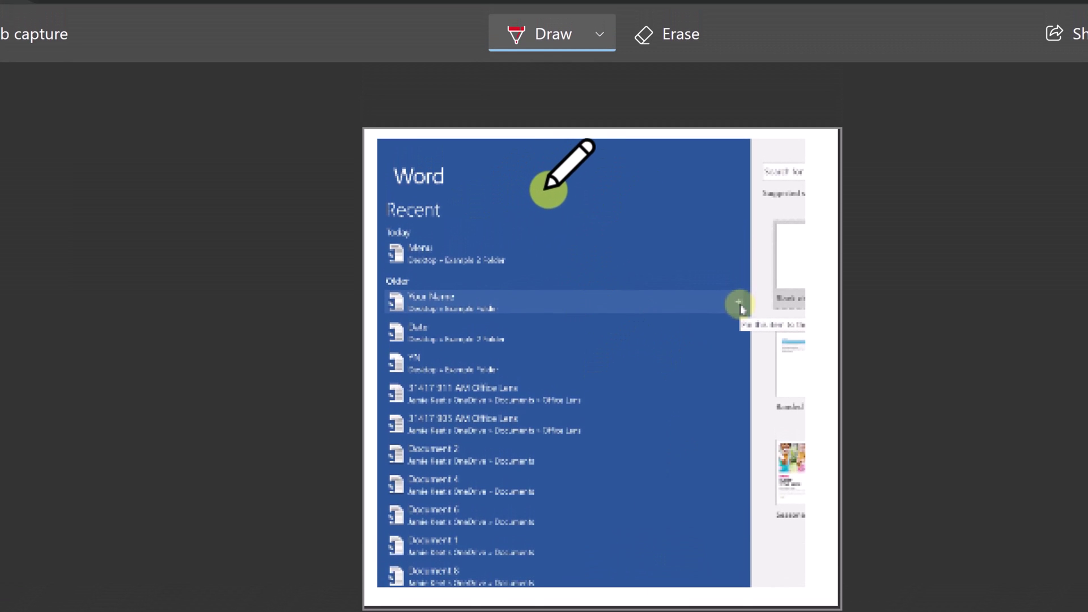
left_click_drag(564, 170, 634, 234)
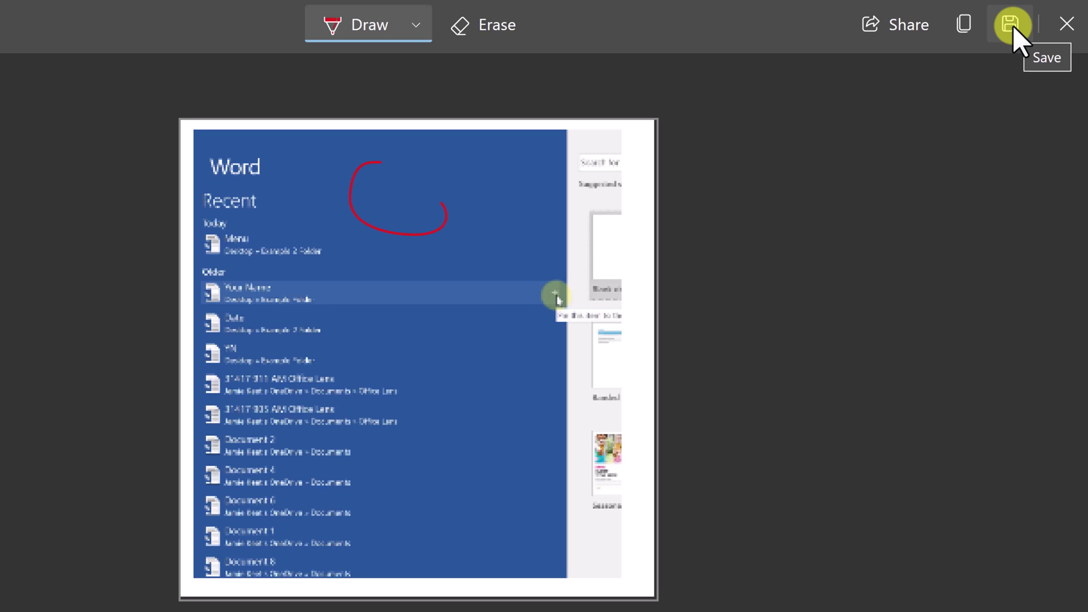
left_click(1064, 30)
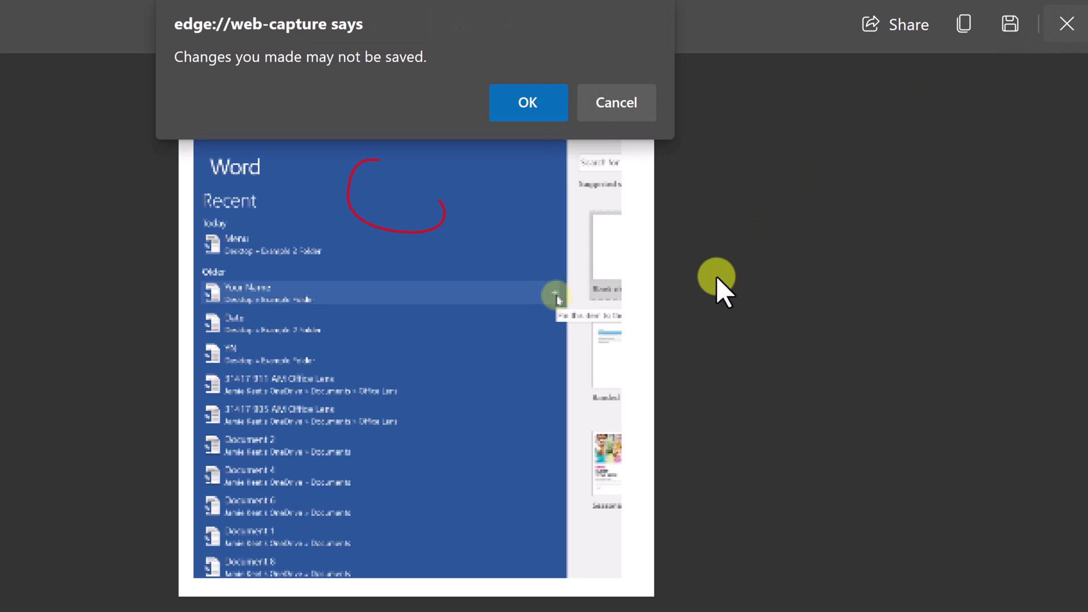
left_click(526, 115)
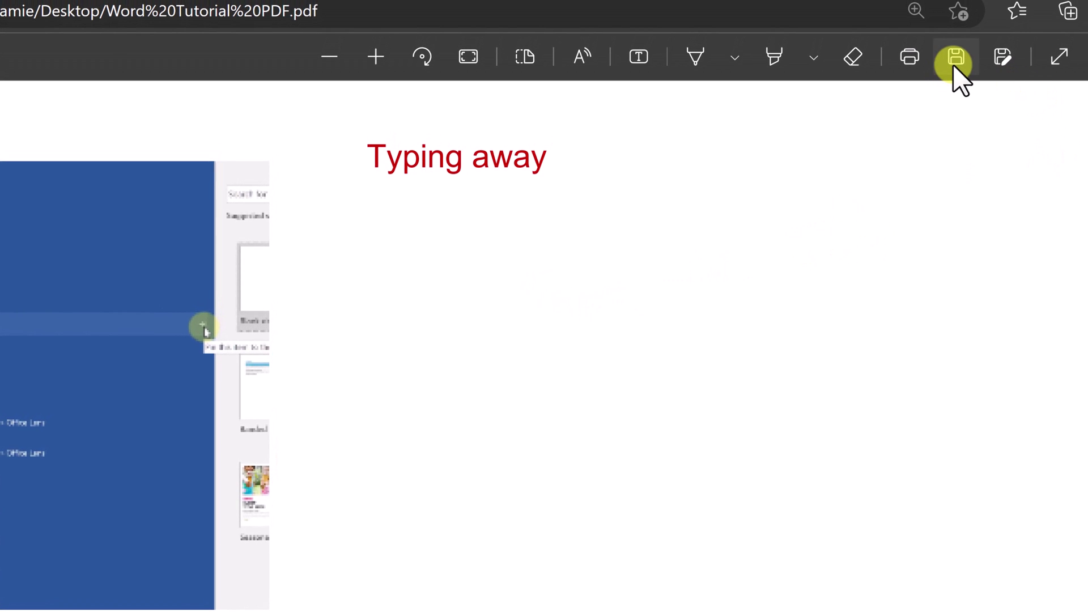
Step: Start saving the annotated tutorial PDF as a new file with Save as
left_click(1002, 57)
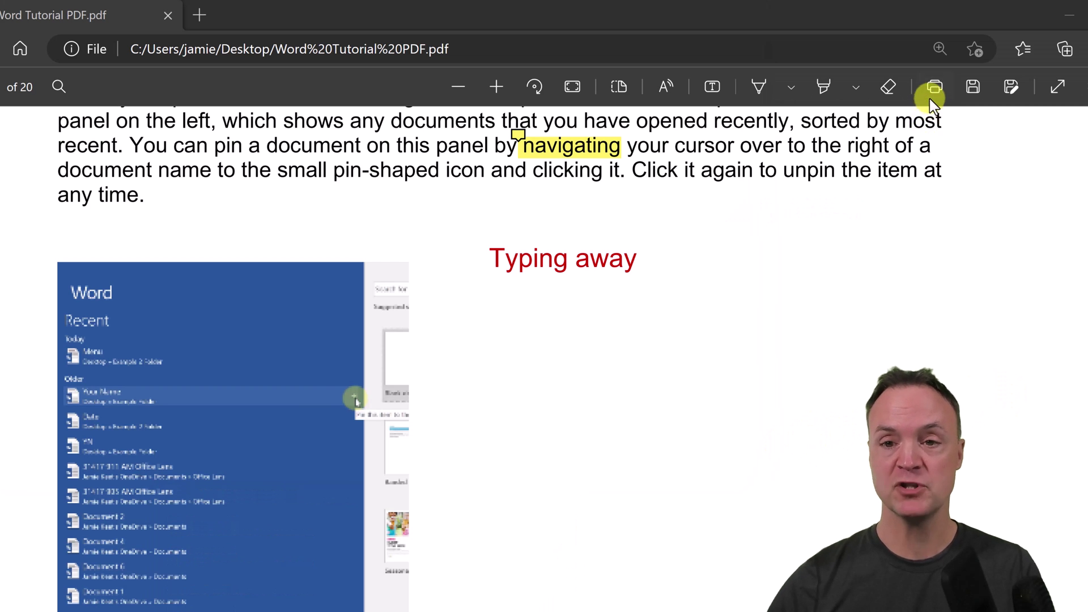
Step: Bring up the print options for the 20-page tutorial PDF, then cancel back to the document
left_click(936, 88)
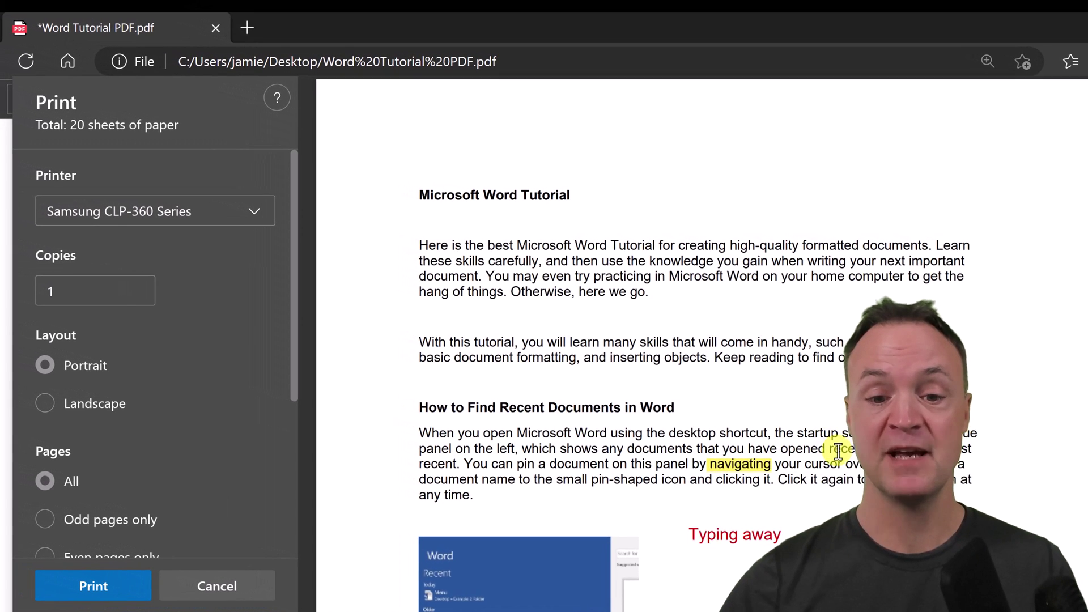
scroll(829, 452, "down", 2)
scroll(829, 454, "down", 2)
scroll(830, 451, "up", 2)
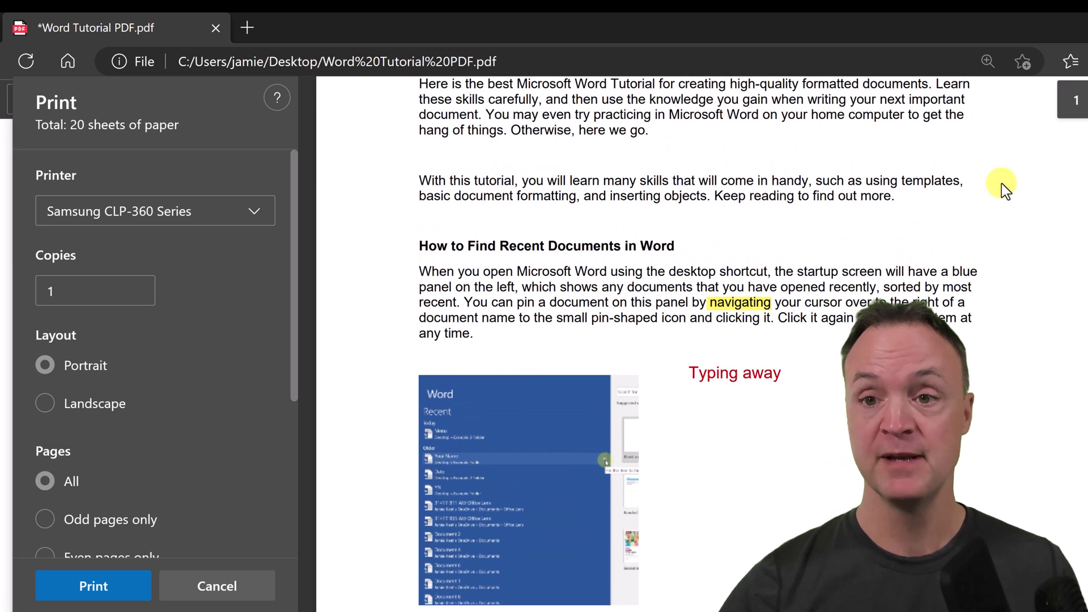
left_click(214, 586)
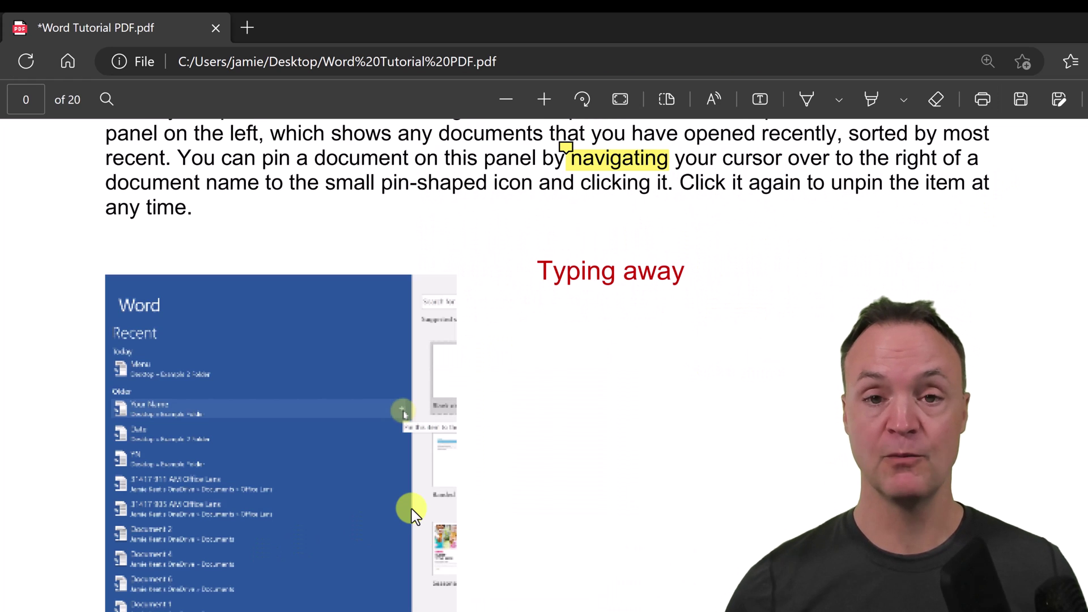